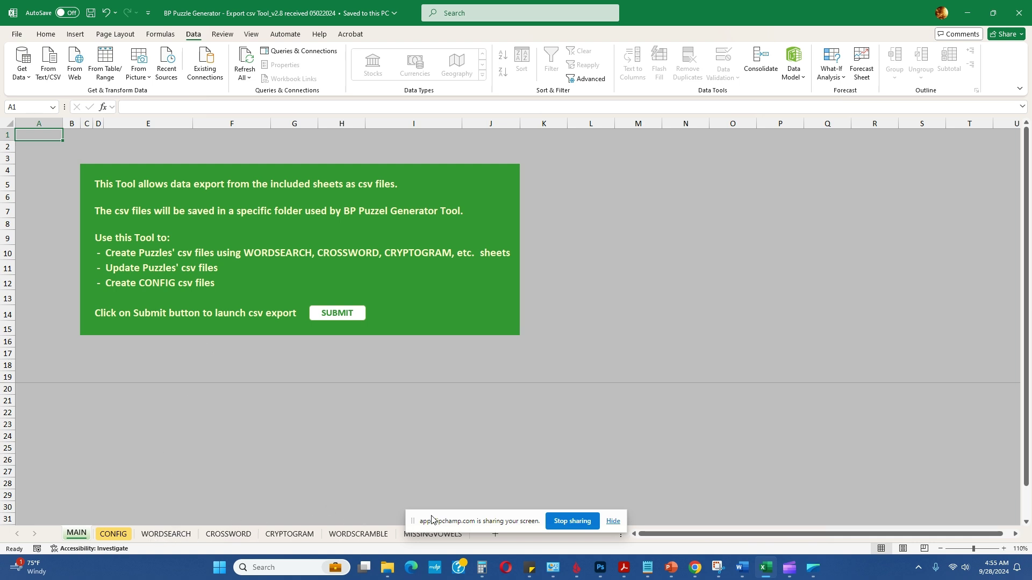
Review the puzzle words and the Essential Oils titles listed on the WORDSEARCH sheet
{"action": "left_click_drag", "start_coordinate": [432, 518], "coordinate": [768, 487]}
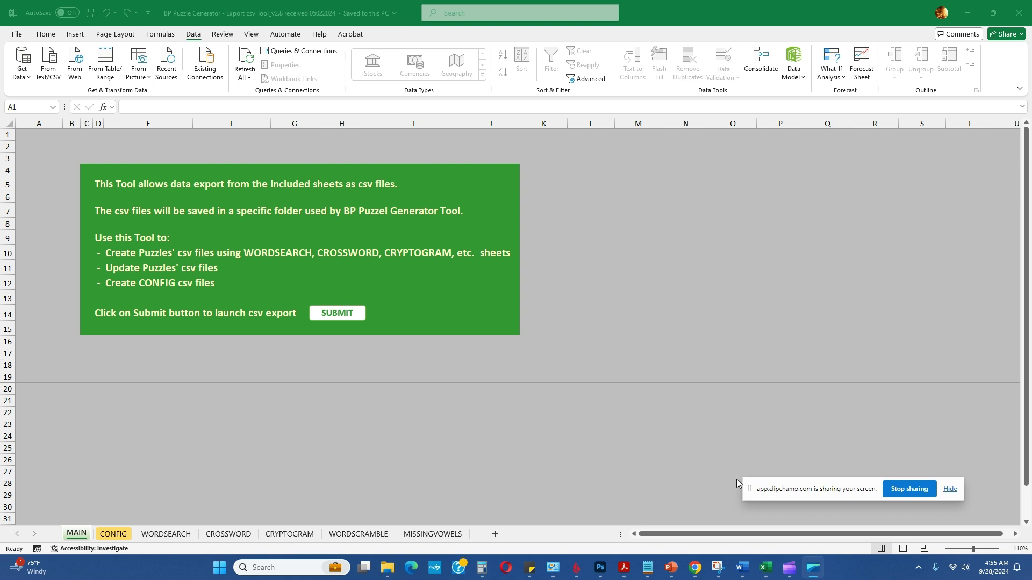
{"action": "left_click", "coordinate": [165, 538]}
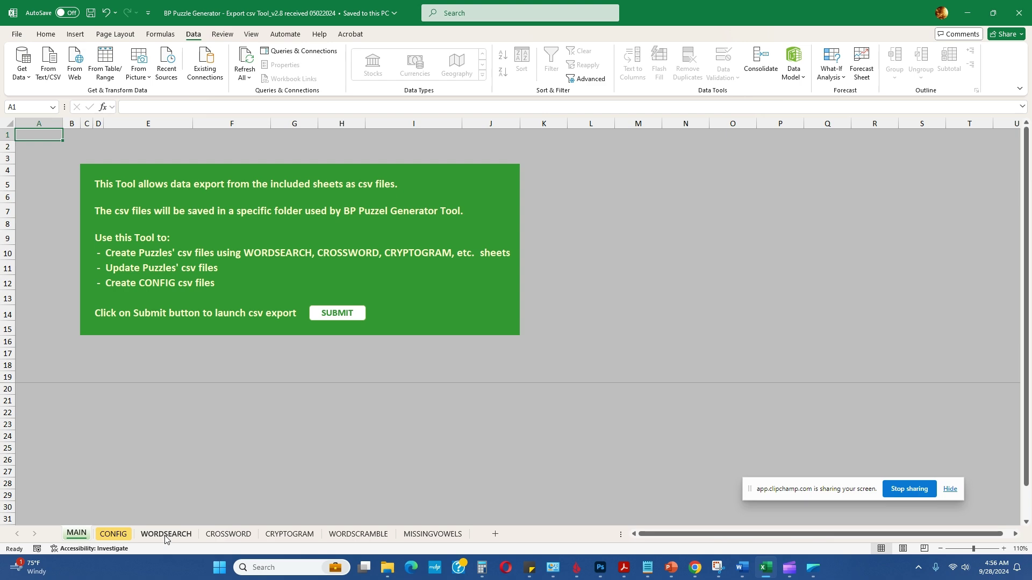
{"action": "left_click", "coordinate": [165, 533]}
{"action": "scroll", "coordinate": [59, 299], "scroll_direction": "up", "scroll_amount": 11}
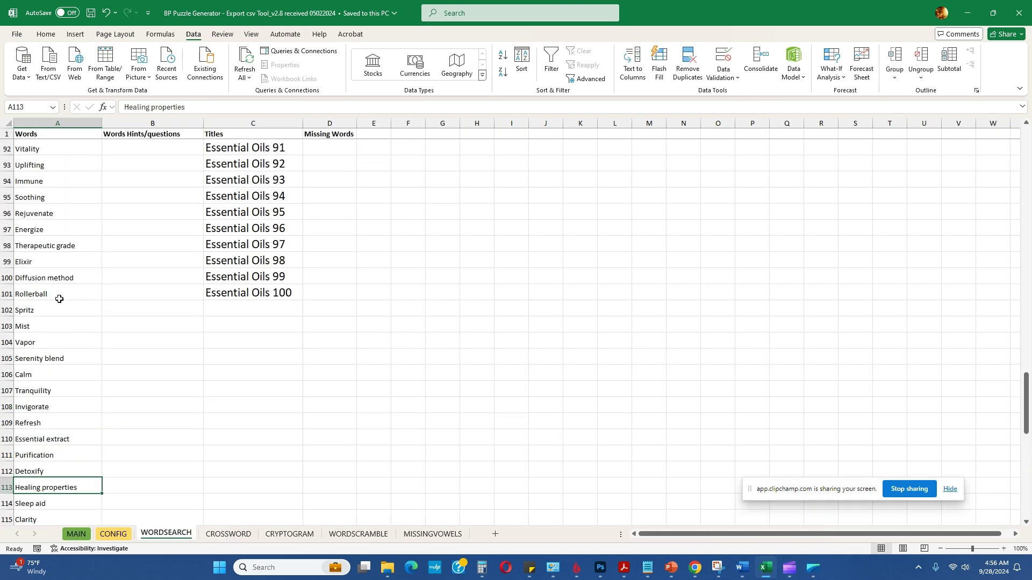
{"action": "scroll", "coordinate": [60, 299], "scroll_direction": "up", "scroll_amount": 20}
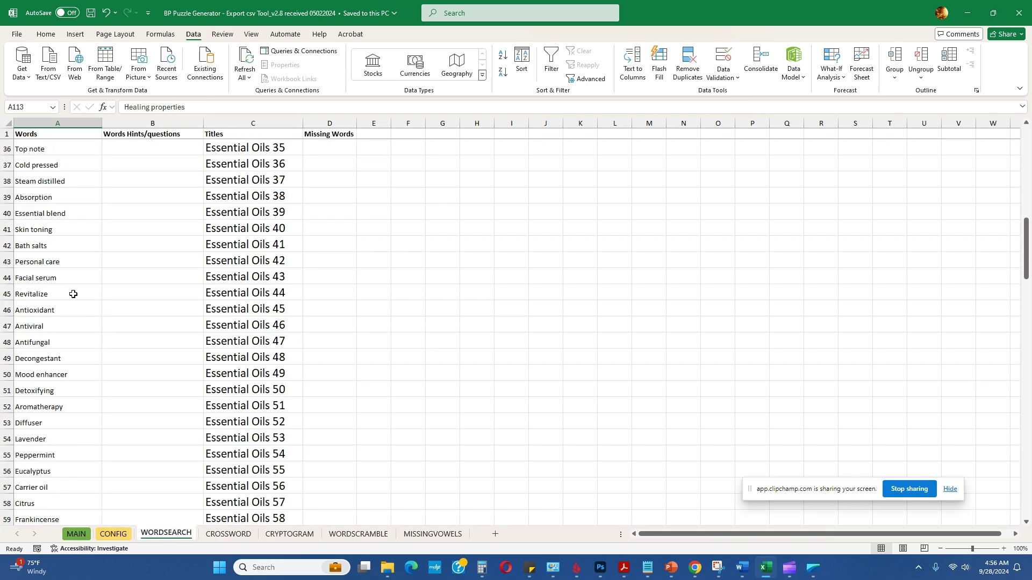
{"action": "scroll", "coordinate": [121, 244], "scroll_direction": "up", "scroll_amount": 2}
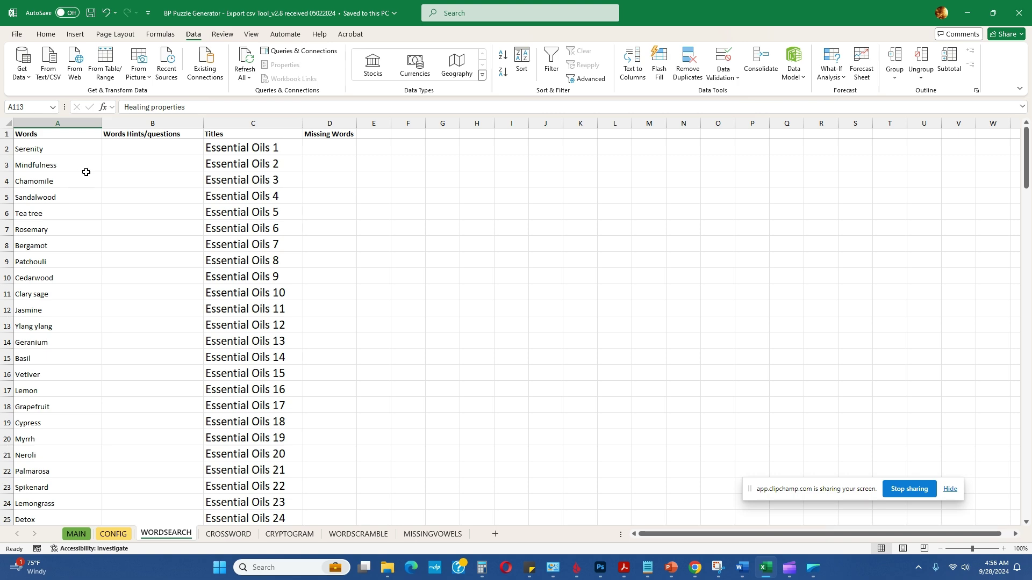
{"action": "scroll", "coordinate": [74, 207], "scroll_direction": "down", "scroll_amount": 4}
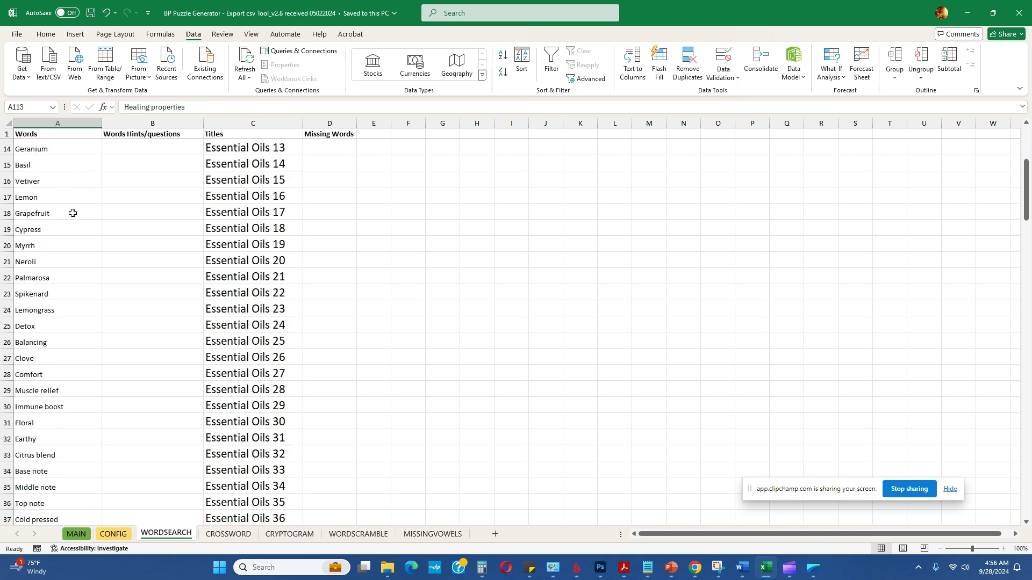
{"action": "scroll", "coordinate": [72, 213], "scroll_direction": "down", "scroll_amount": 14}
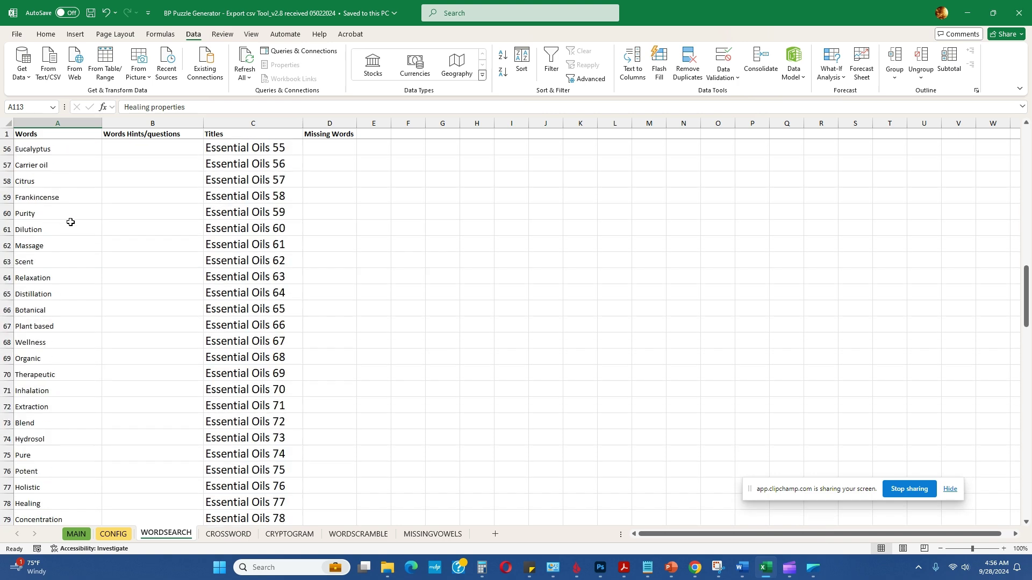
{"action": "scroll", "coordinate": [70, 222], "scroll_direction": "down", "scroll_amount": 11}
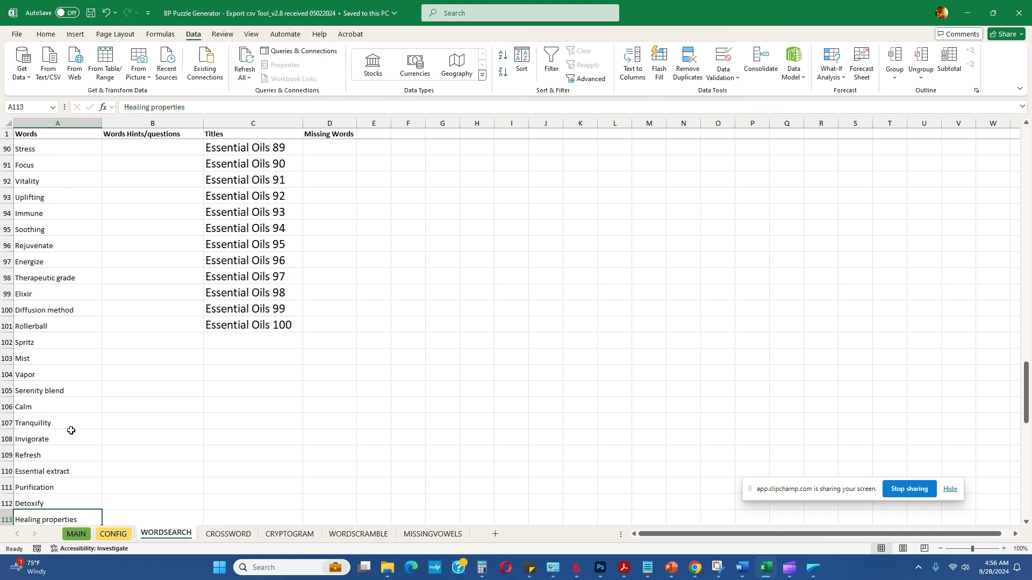
{"action": "scroll", "coordinate": [71, 430], "scroll_direction": "up", "scroll_amount": 18}
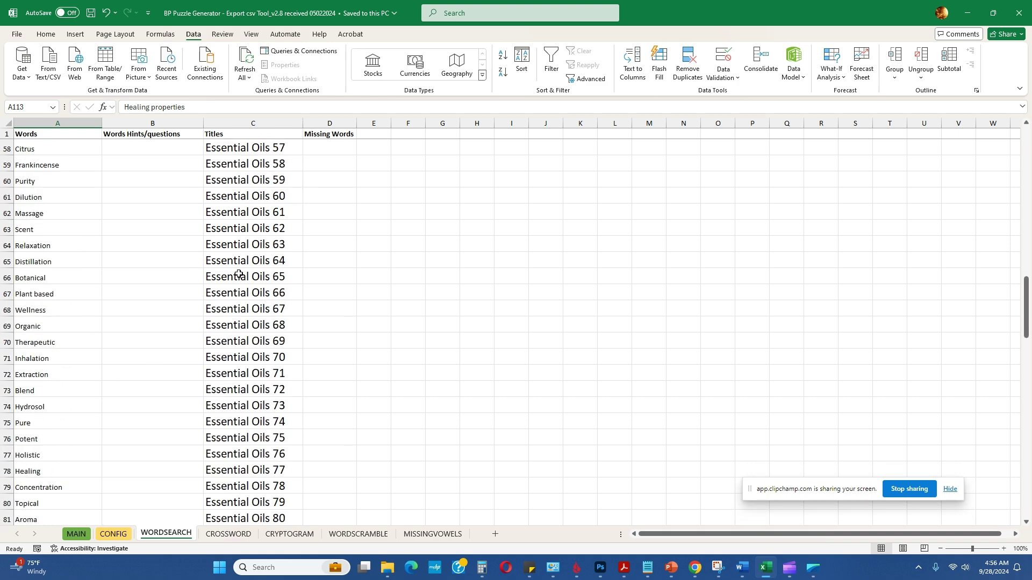
{"action": "scroll", "coordinate": [239, 258], "scroll_direction": "up", "scroll_amount": 11}
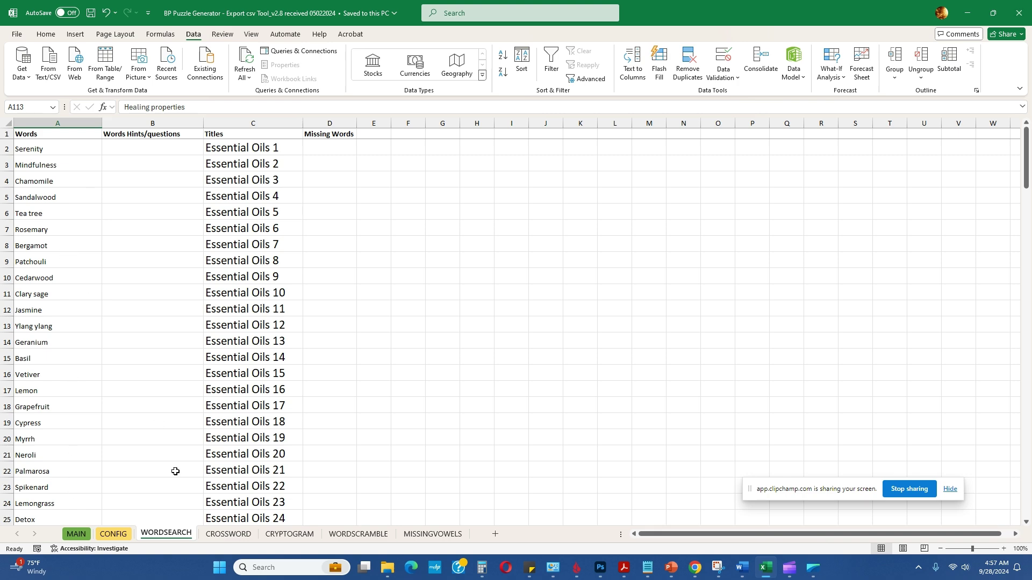
Export all the data sheets as csv files from the MAIN sheet and dismiss the completion notice
{"action": "left_click", "coordinate": [76, 534]}
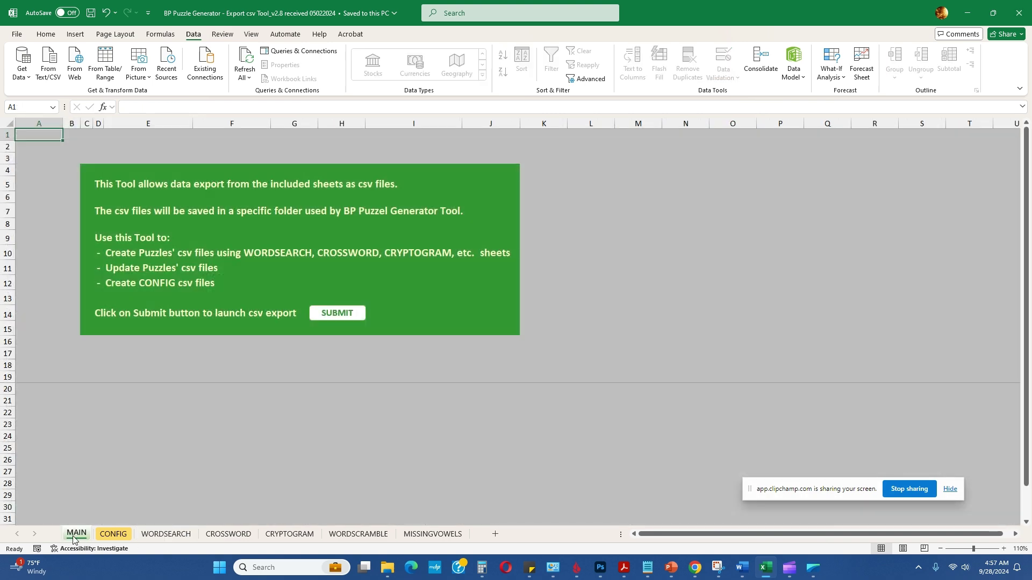
{"action": "left_click", "coordinate": [343, 317]}
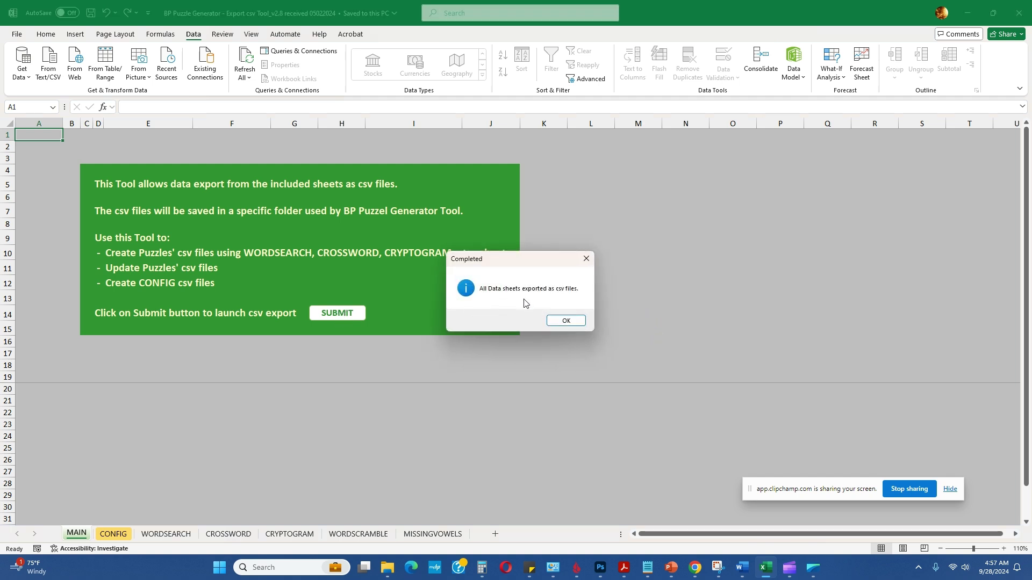
{"action": "left_click", "coordinate": [567, 322]}
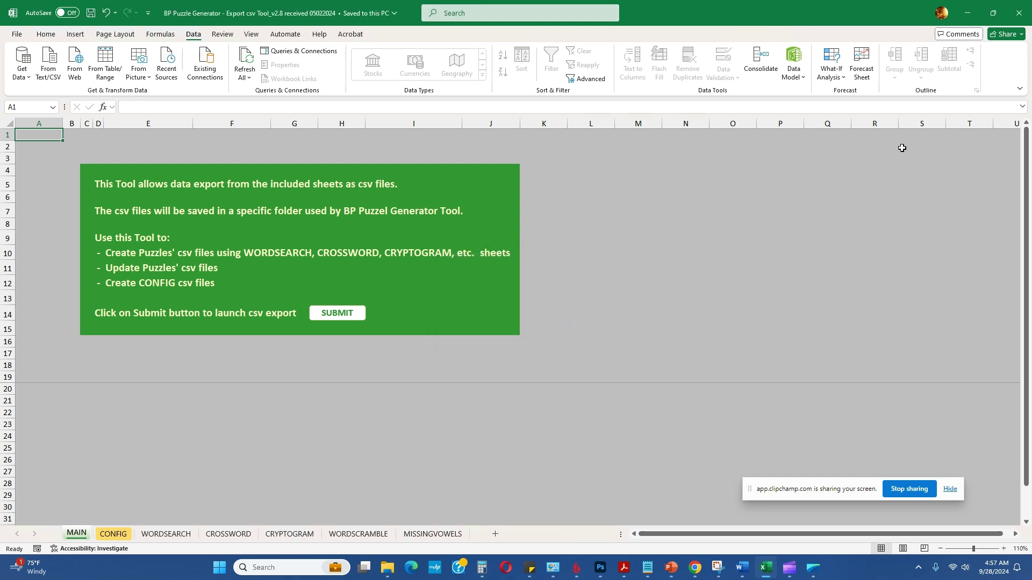
Switch to PowerPoint, start the Word Search generator and include the game explanation page before continuing to the format options
{"action": "left_click", "coordinate": [966, 14]}
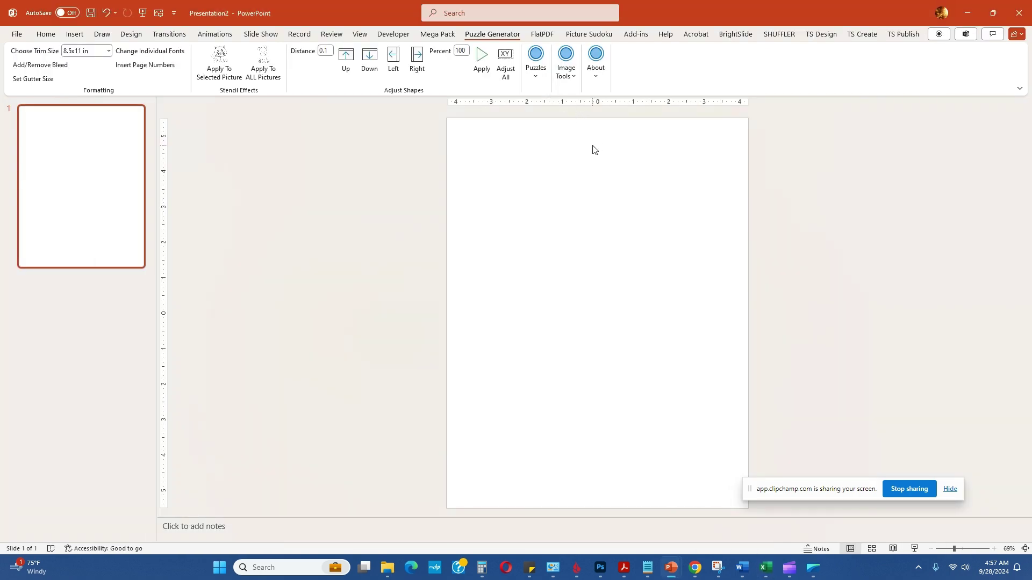
{"action": "left_click", "coordinate": [539, 81]}
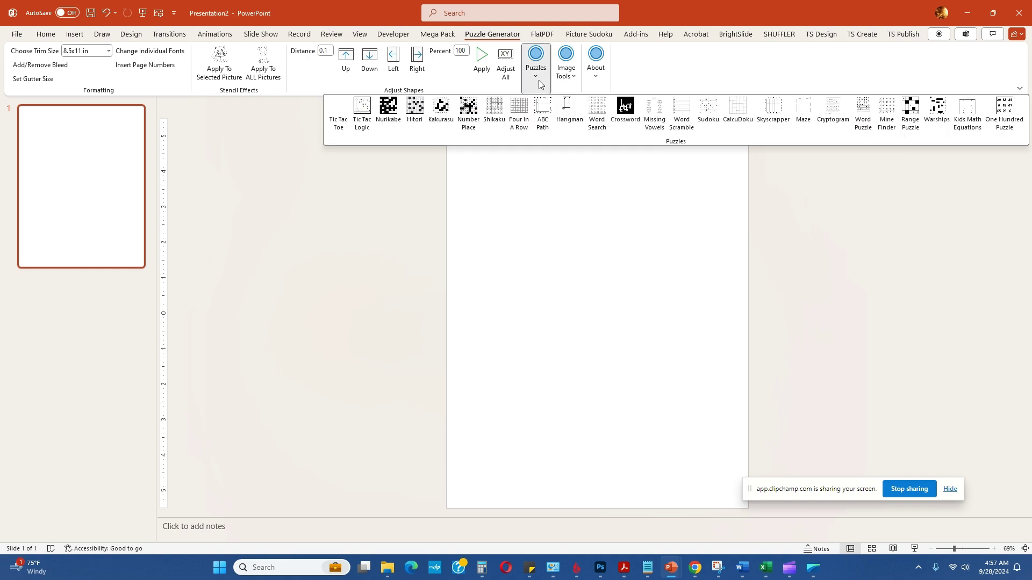
{"action": "left_click", "coordinate": [596, 114]}
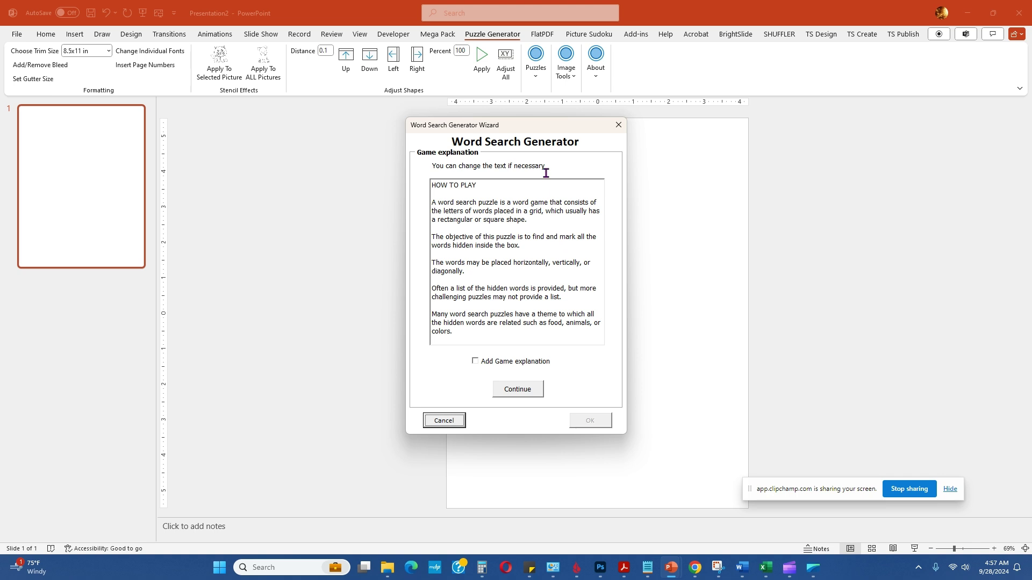
{"action": "left_click", "coordinate": [475, 362]}
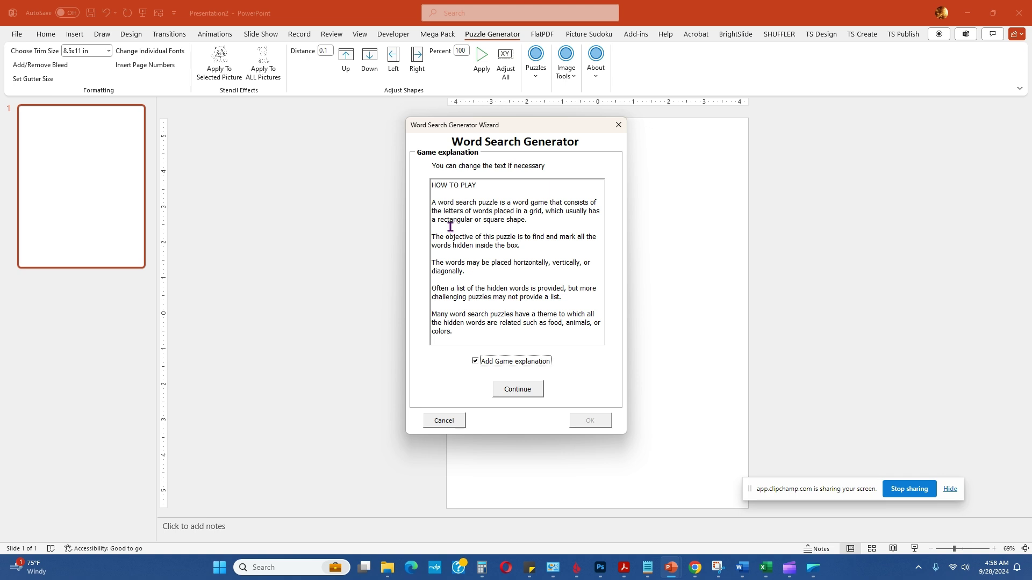
{"action": "left_click", "coordinate": [475, 361]}
{"action": "left_click", "coordinate": [534, 393]}
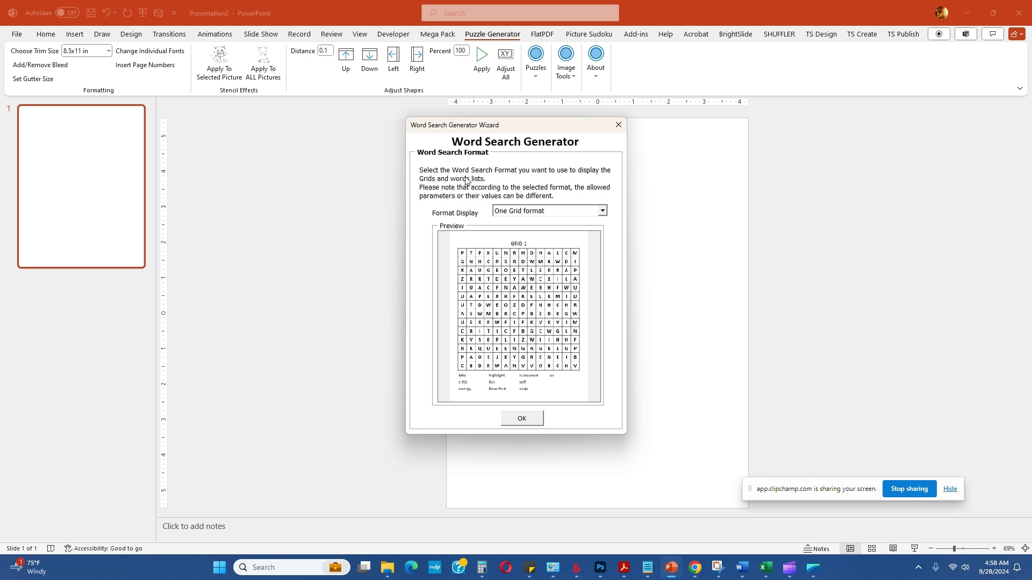
Preview the One Grid + Hints format and the double square and double rectangular formats with two grids and one grid
{"action": "left_click", "coordinate": [602, 211]}
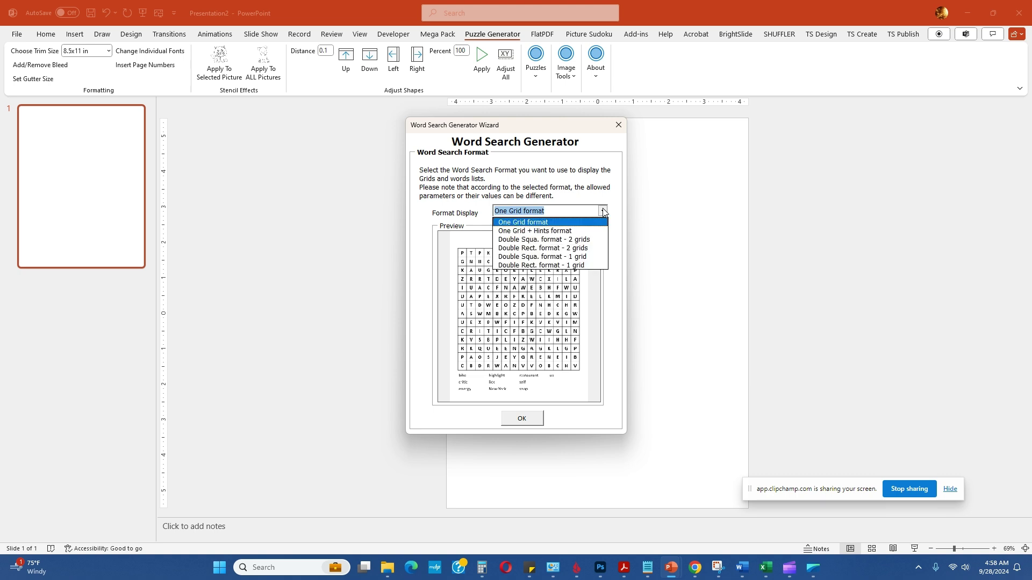
{"action": "left_click", "coordinate": [559, 232]}
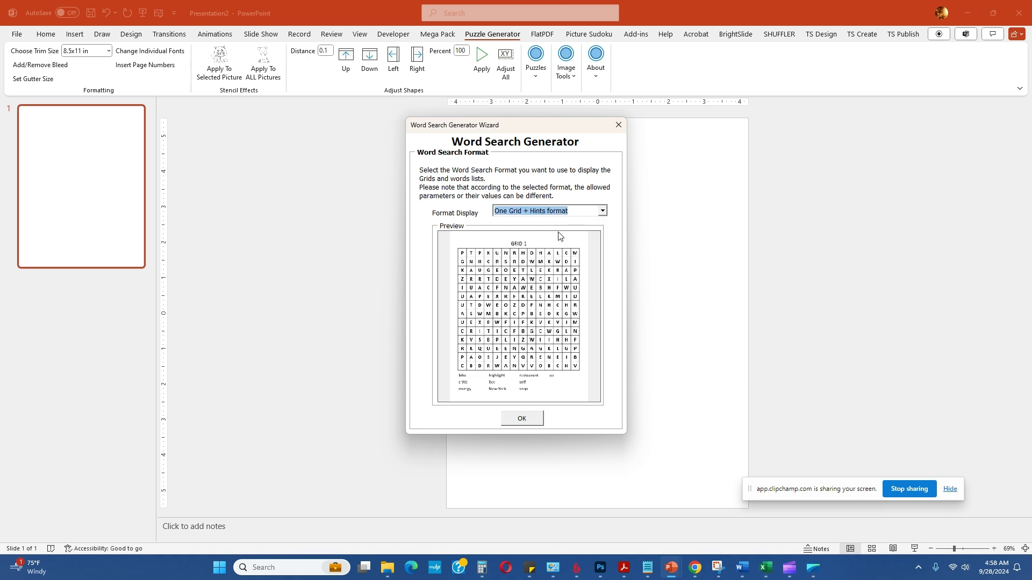
{"action": "left_click", "coordinate": [602, 210]}
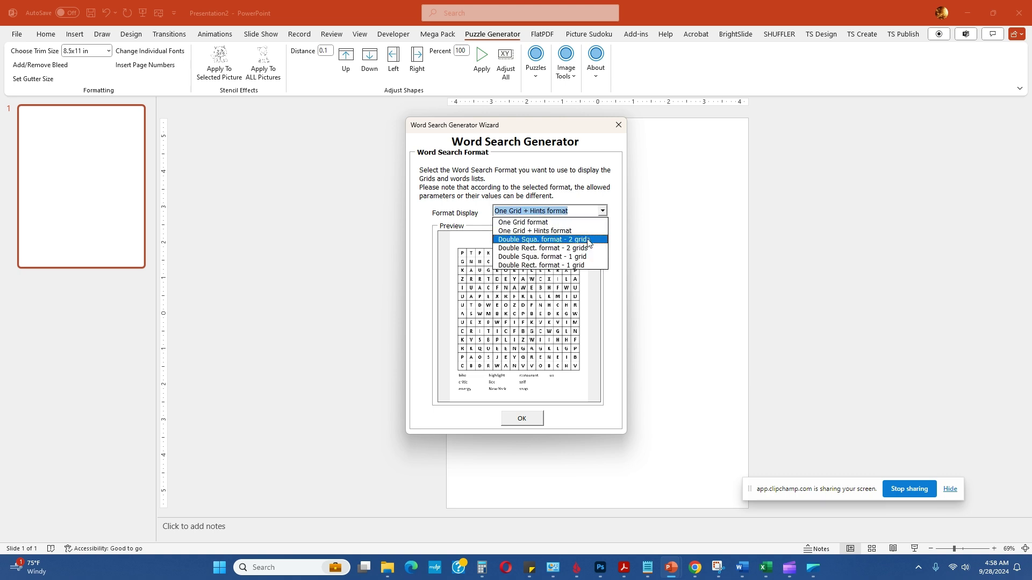
{"action": "left_click", "coordinate": [588, 242]}
{"action": "left_click", "coordinate": [603, 211]}
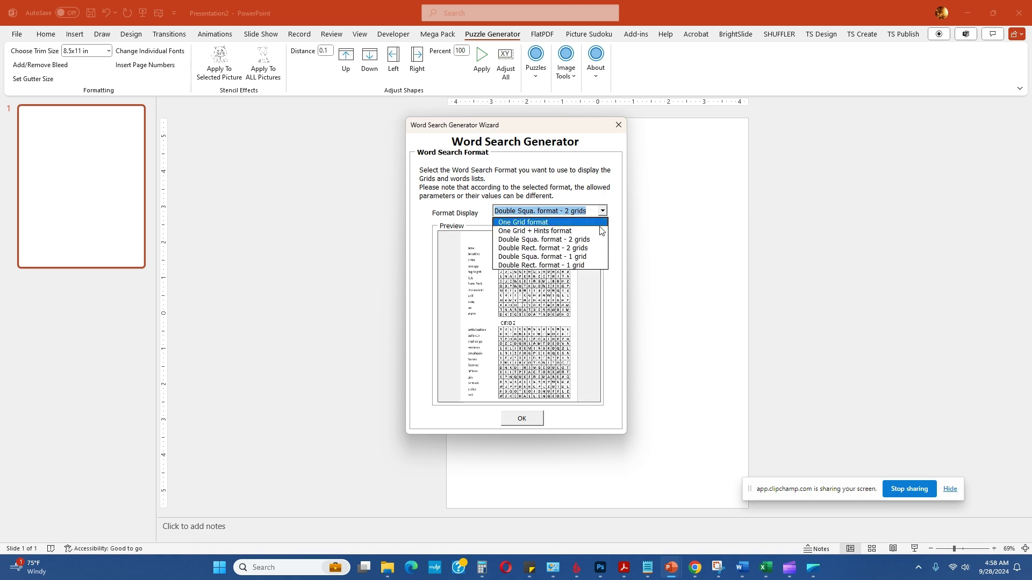
{"action": "left_click", "coordinate": [589, 248]}
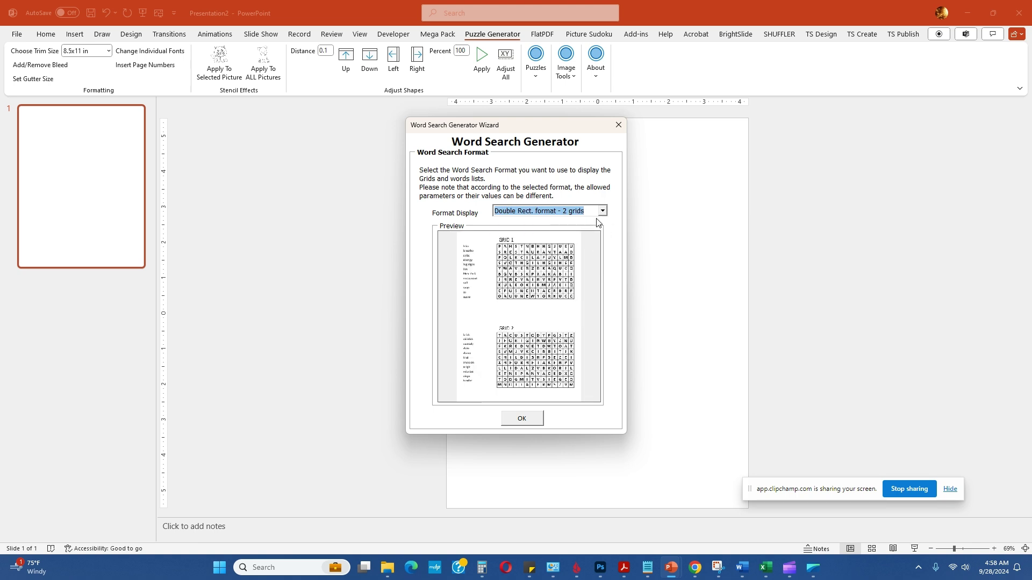
{"action": "left_click", "coordinate": [602, 211]}
{"action": "left_click", "coordinate": [581, 258]}
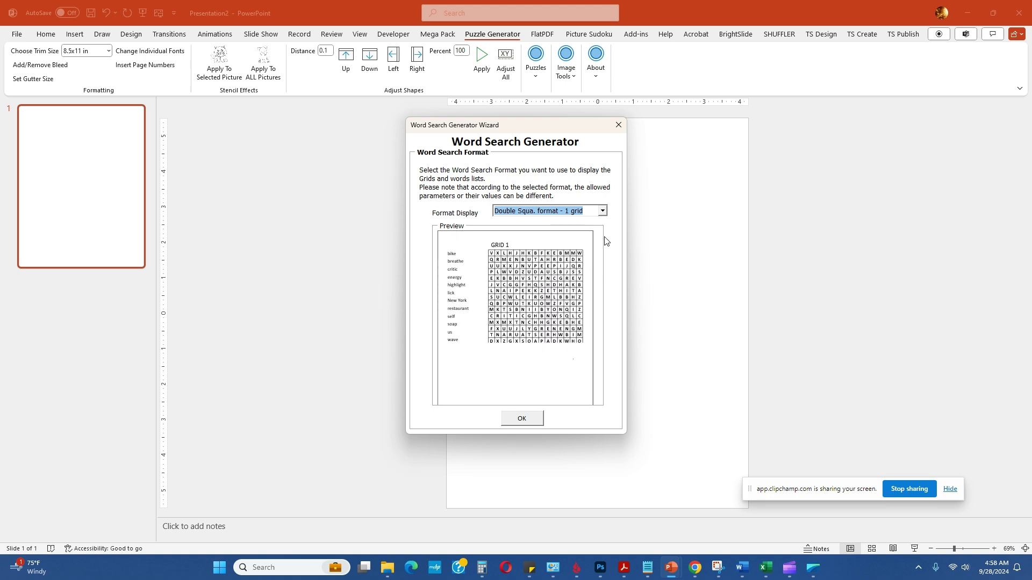
{"action": "left_click", "coordinate": [602, 211]}
{"action": "left_click", "coordinate": [577, 267]}
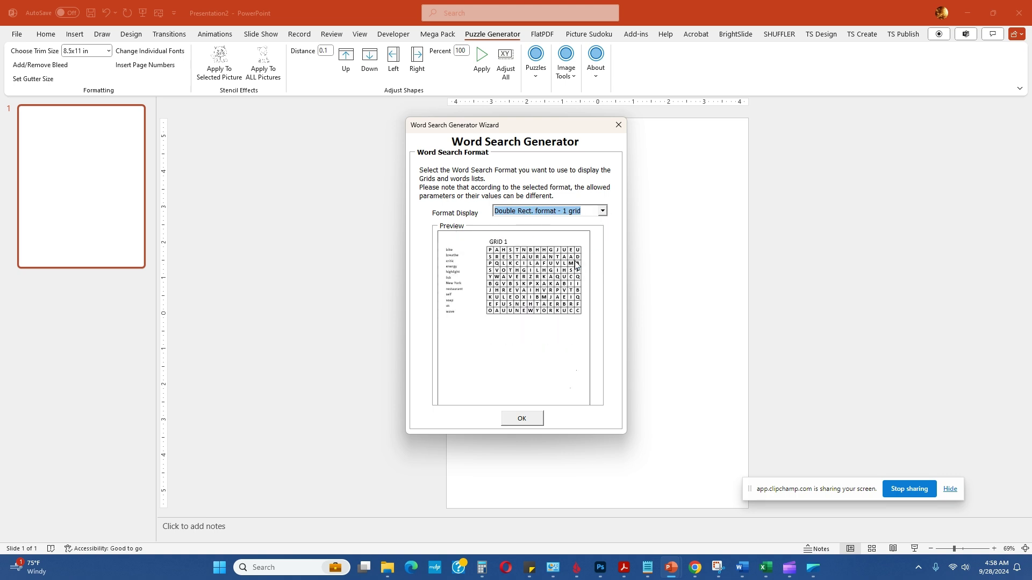
Set the format display to One Grid format and finish generating the word search puzzles and solutions
{"action": "left_click", "coordinate": [602, 212]}
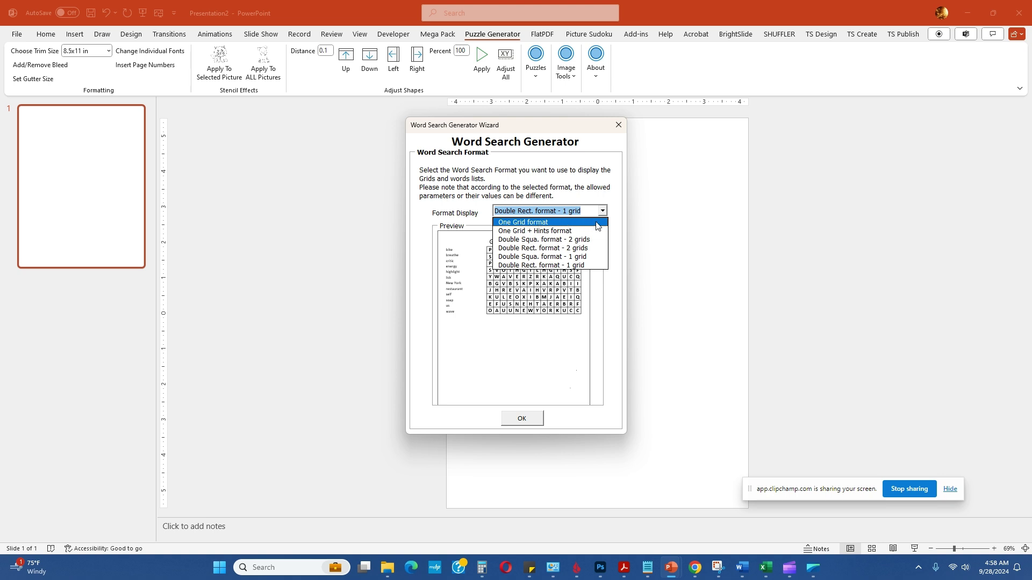
{"action": "left_click", "coordinate": [549, 225]}
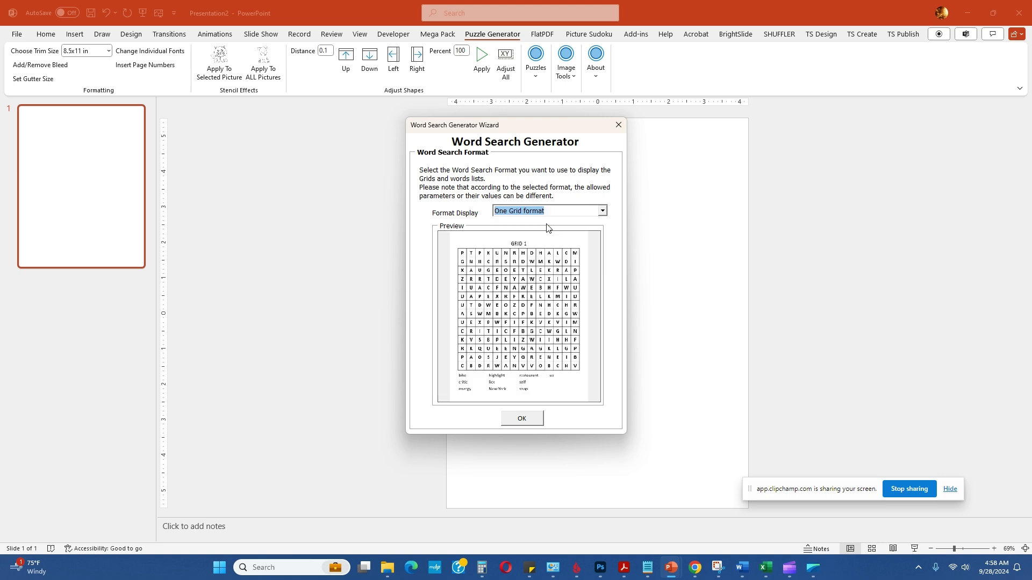
{"action": "left_click", "coordinate": [533, 421]}
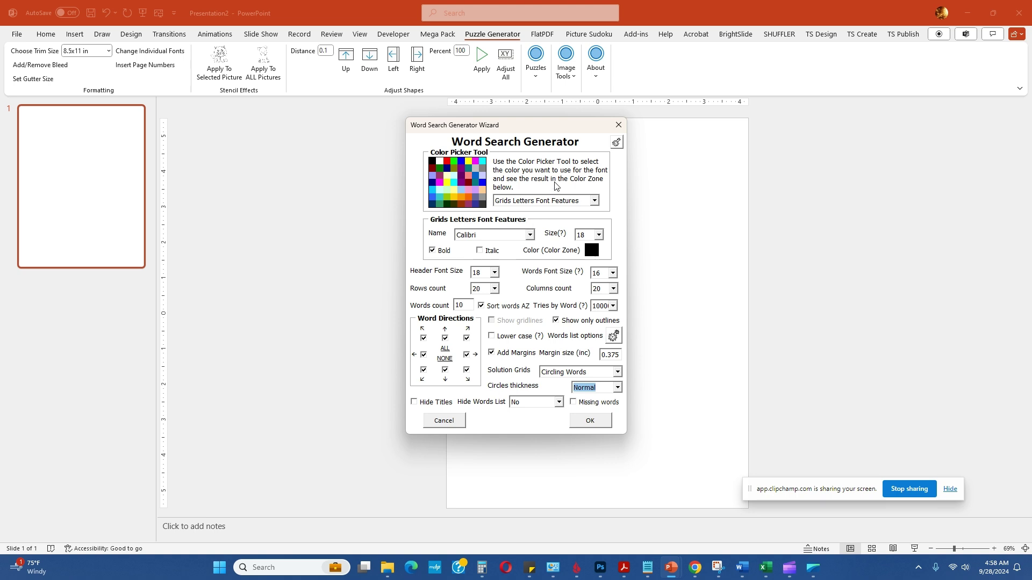
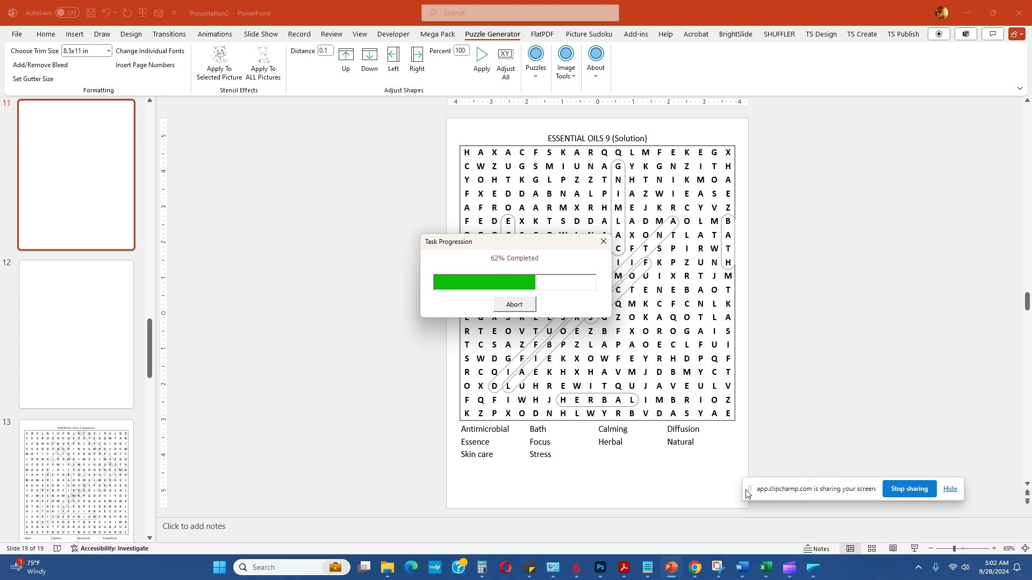
{"action": "left_click_drag", "start_coordinate": [779, 491], "coordinate": [831, 500]}
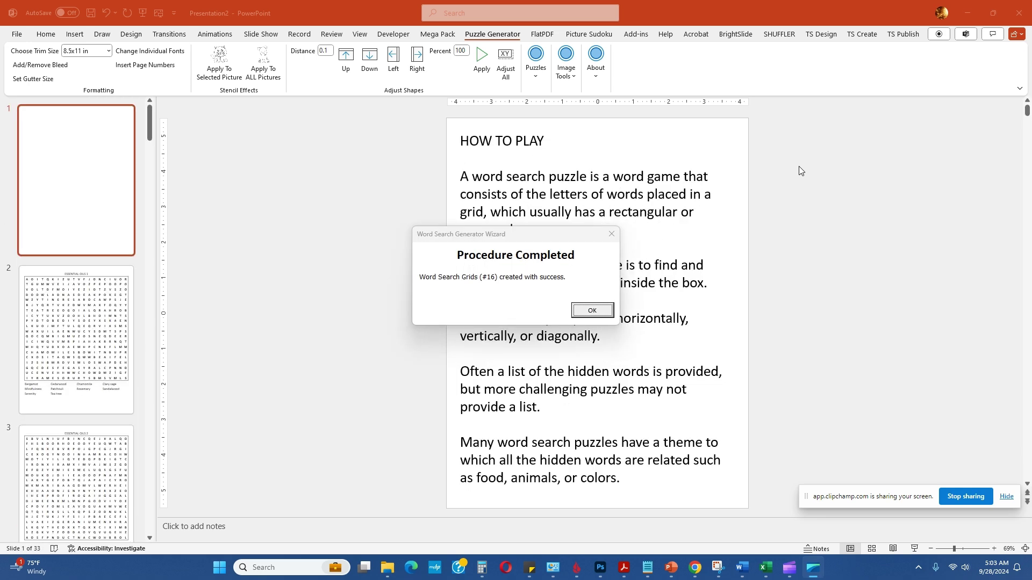
{"action": "left_click", "coordinate": [600, 316]}
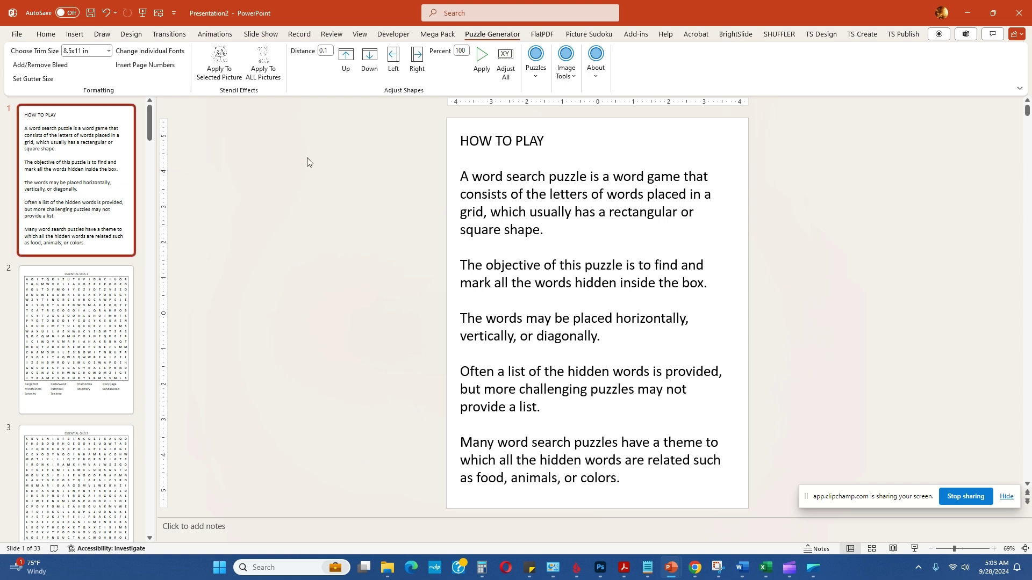
Center the HOW TO PLAY heading on the first slide
{"action": "left_click", "coordinate": [500, 140]}
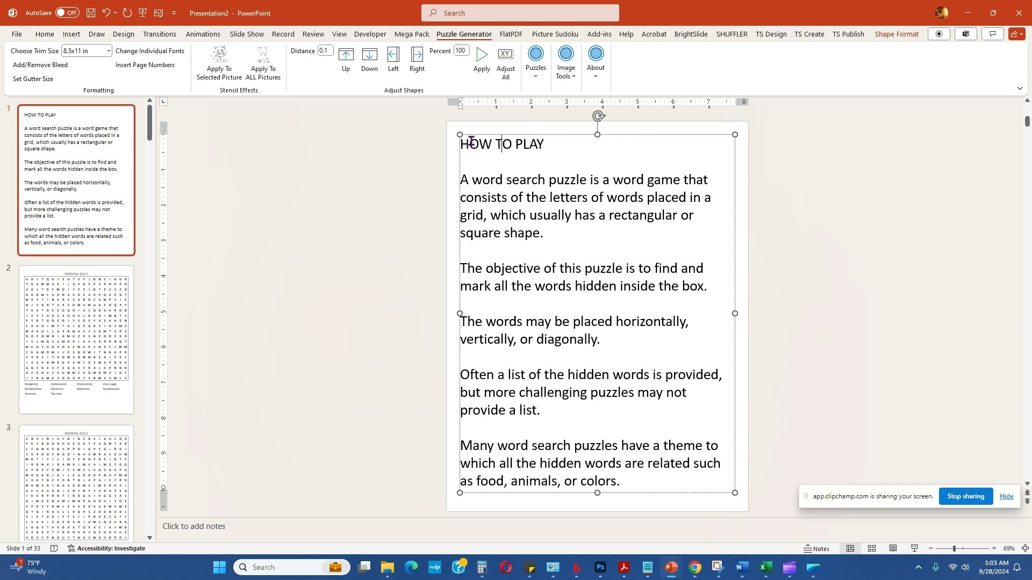
{"action": "left_click", "coordinate": [591, 340]}
{"action": "left_click_drag", "start_coordinate": [557, 145], "coordinate": [461, 144]}
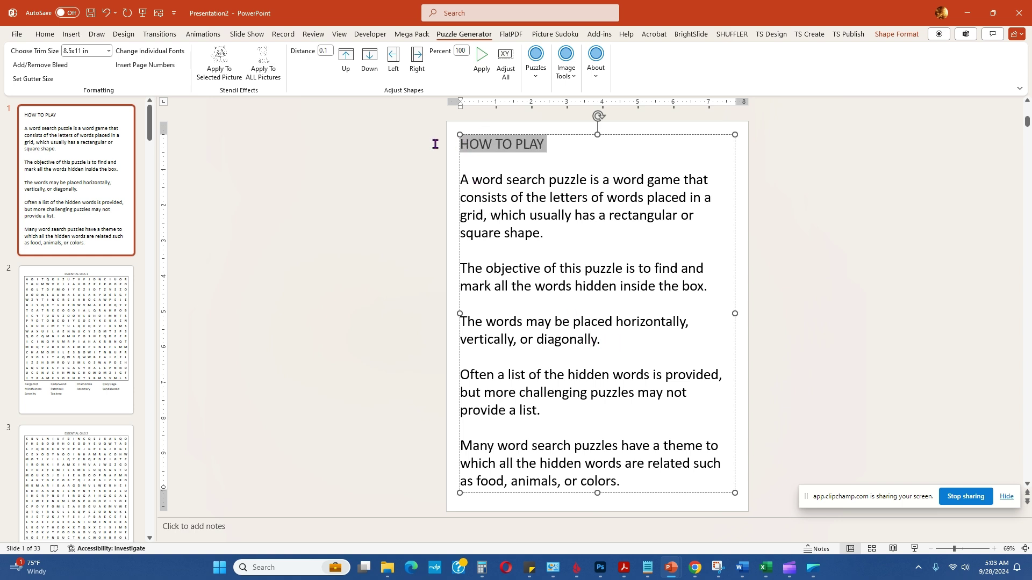
{"action": "left_click", "coordinate": [42, 34]}
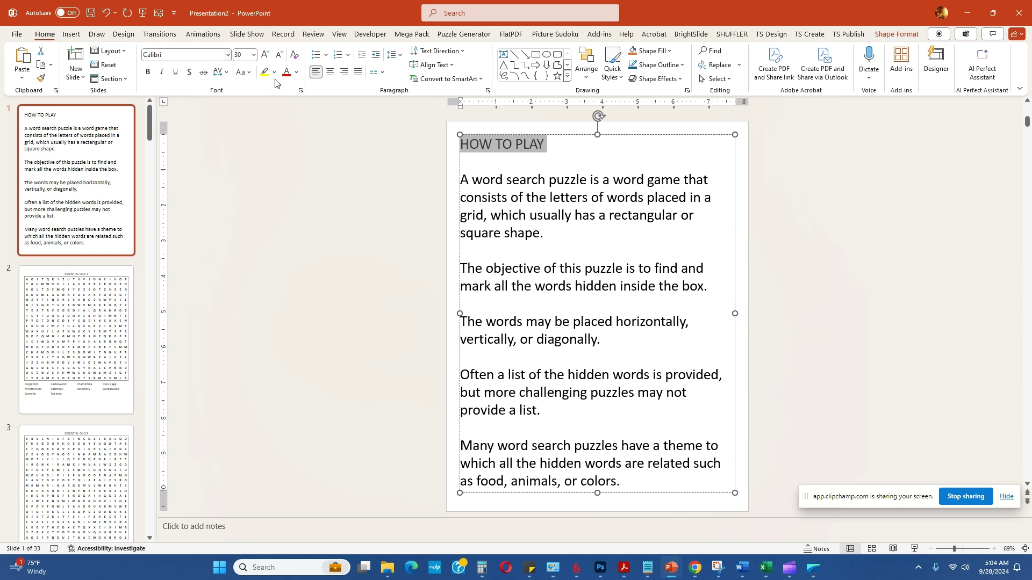
{"action": "left_click", "coordinate": [330, 72]}
{"action": "left_click", "coordinate": [666, 238]}
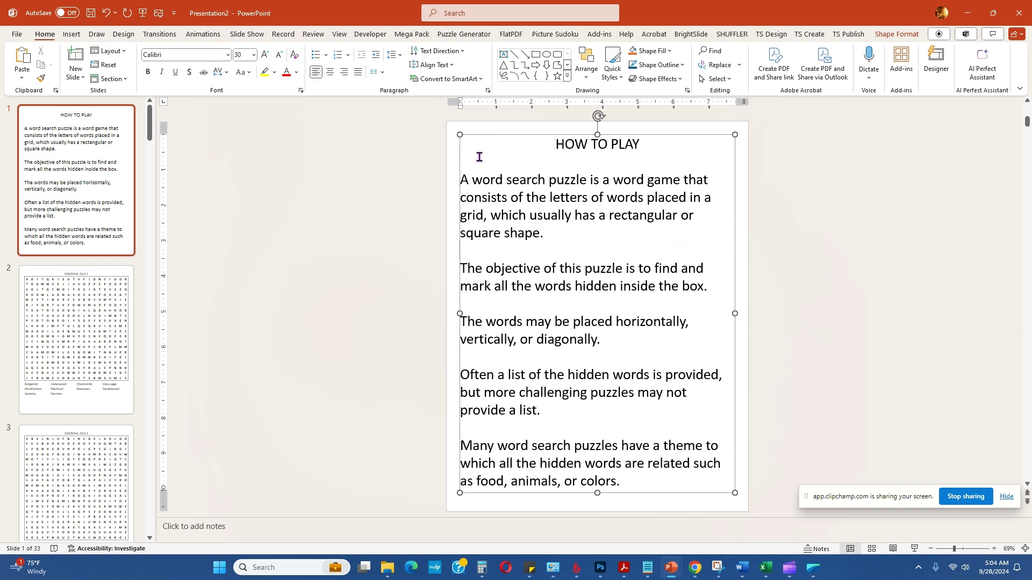
Preview other fonts for the HOW TO PLAY instructions text on the first slide
{"action": "left_click", "coordinate": [487, 136]}
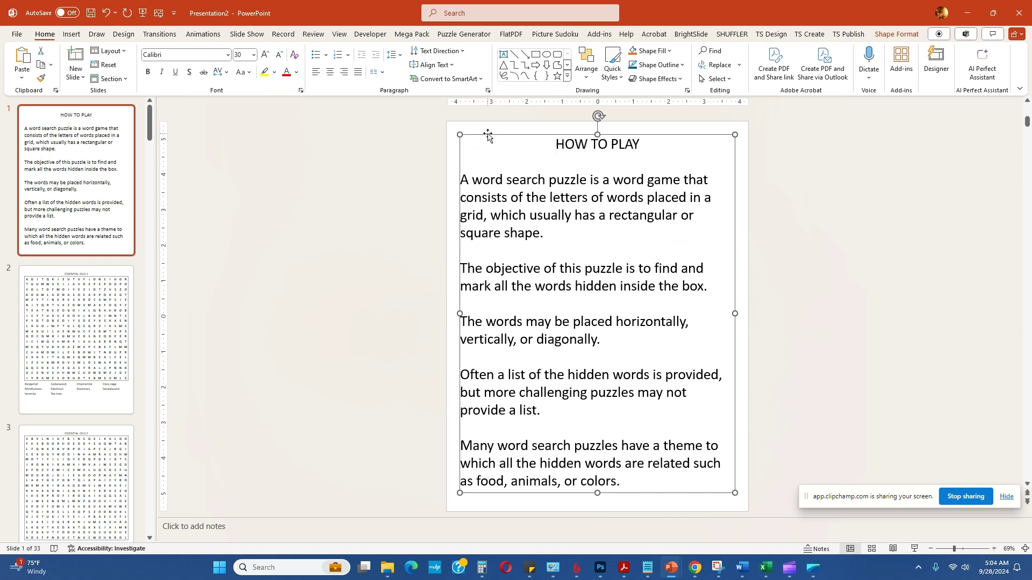
{"action": "left_click", "coordinate": [229, 55]}
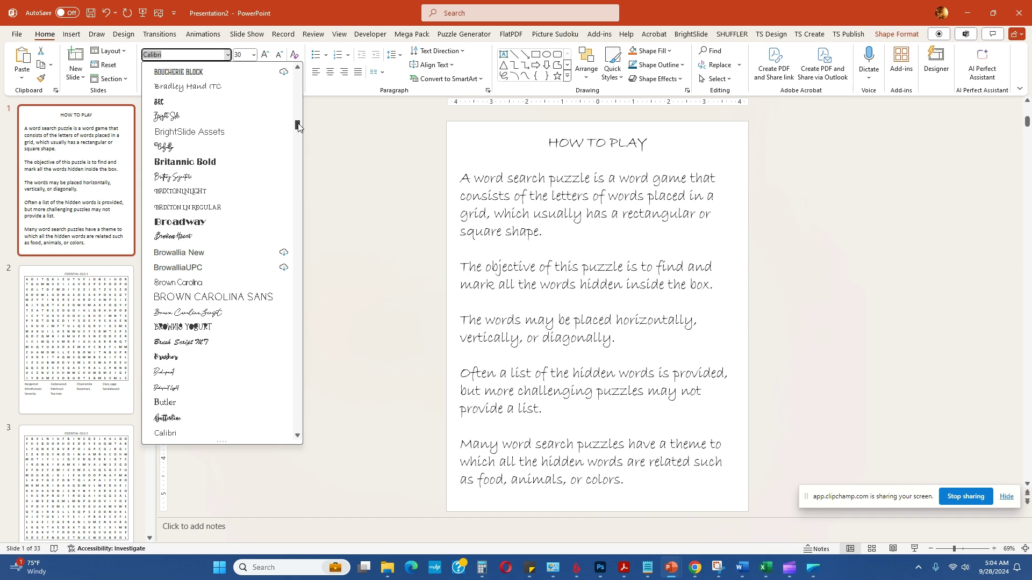
{"action": "left_click_drag", "start_coordinate": [298, 127], "coordinate": [298, 117]}
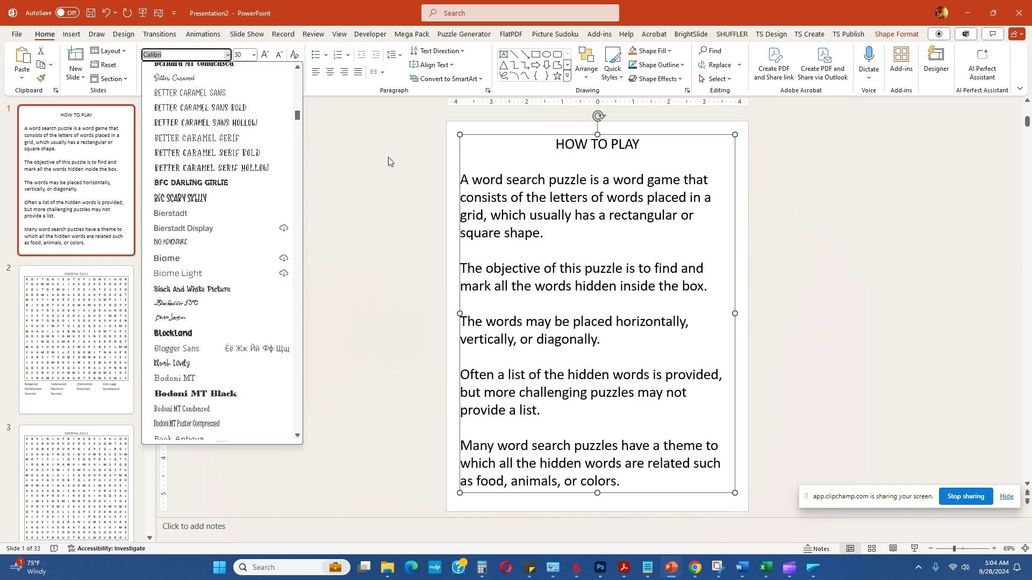
{"action": "key", "text": "Escape"}
Preview other fonts for the letter grid of the ESSENTIAL OILS 1 puzzle on slide 2
{"action": "left_click", "coordinate": [106, 324]}
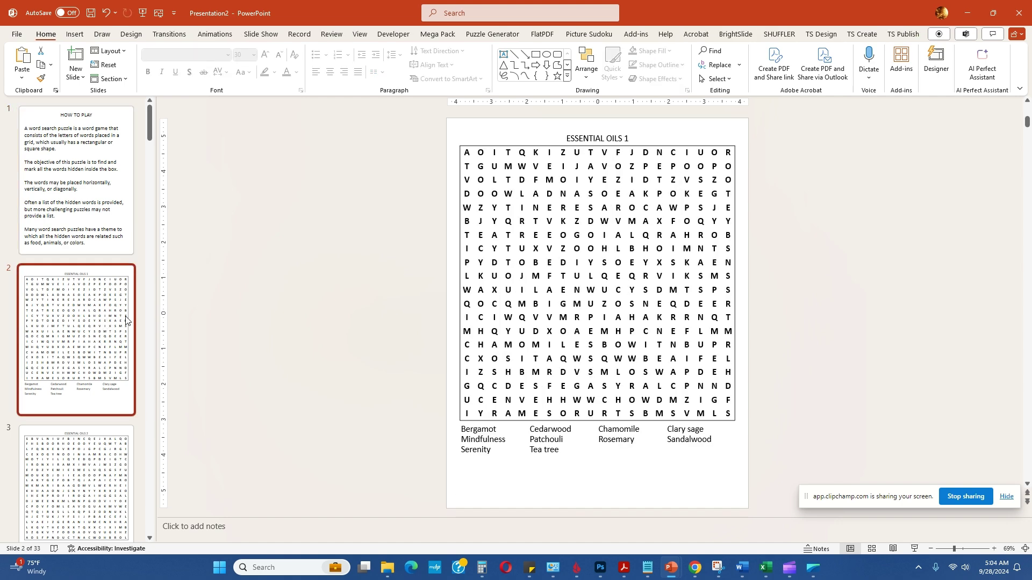
{"action": "left_click", "coordinate": [587, 138]}
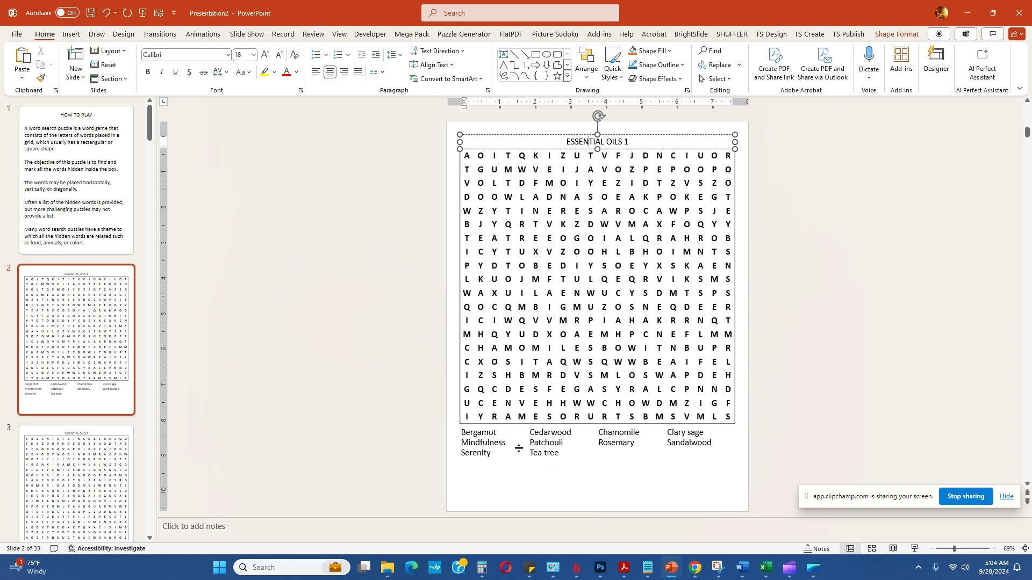
{"action": "left_click", "coordinate": [481, 210]}
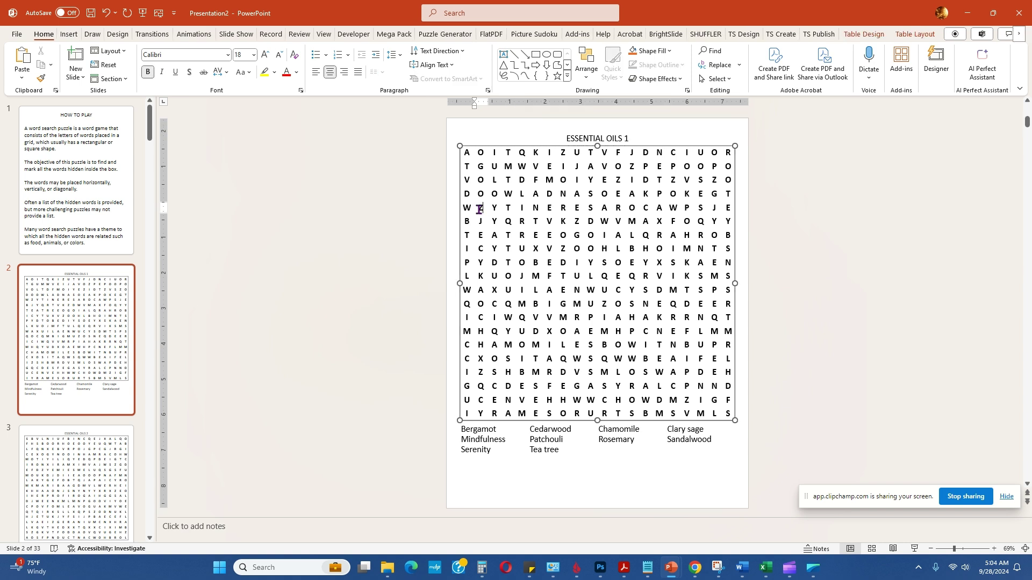
{"action": "left_click", "coordinate": [493, 148]}
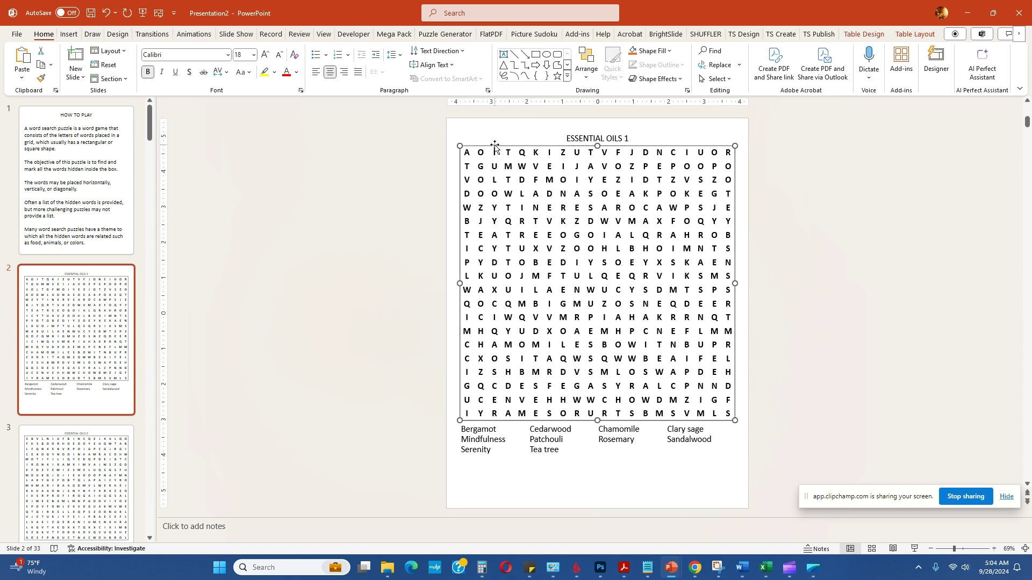
{"action": "left_click", "coordinate": [227, 54]}
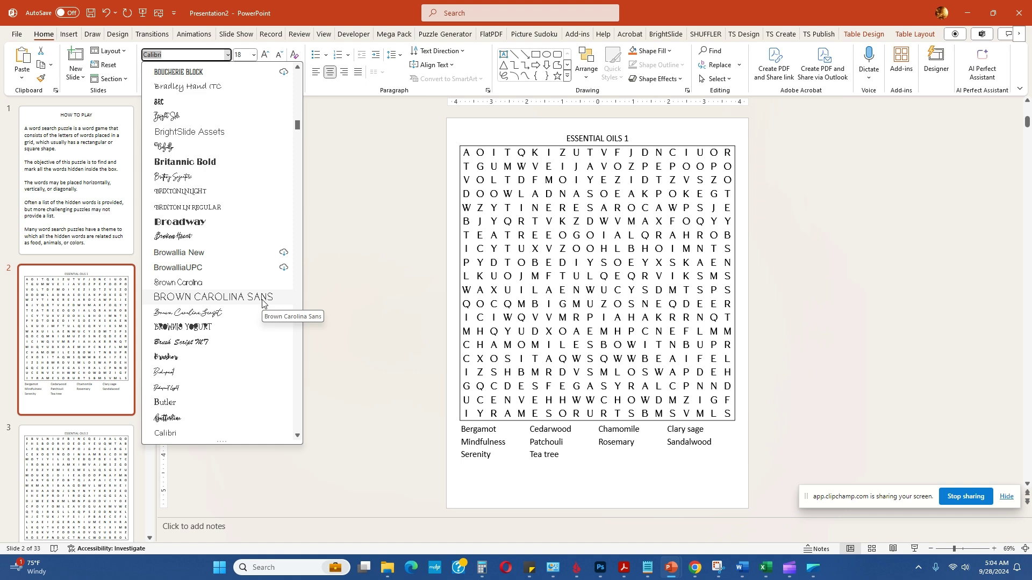
{"action": "scroll", "coordinate": [253, 325], "scroll_direction": "down", "scroll_amount": 6}
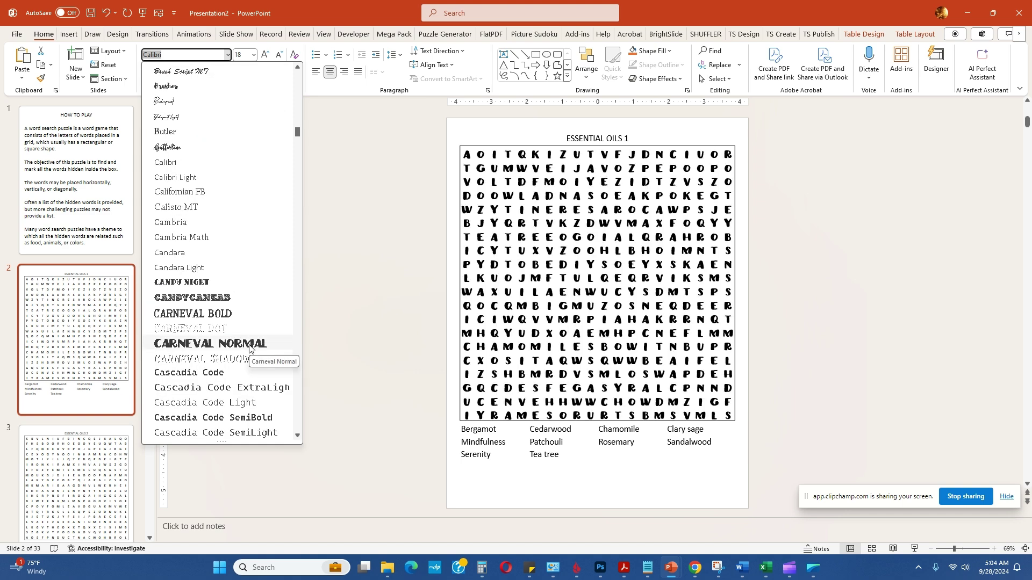
{"action": "scroll", "coordinate": [250, 344], "scroll_direction": "down", "scroll_amount": 6}
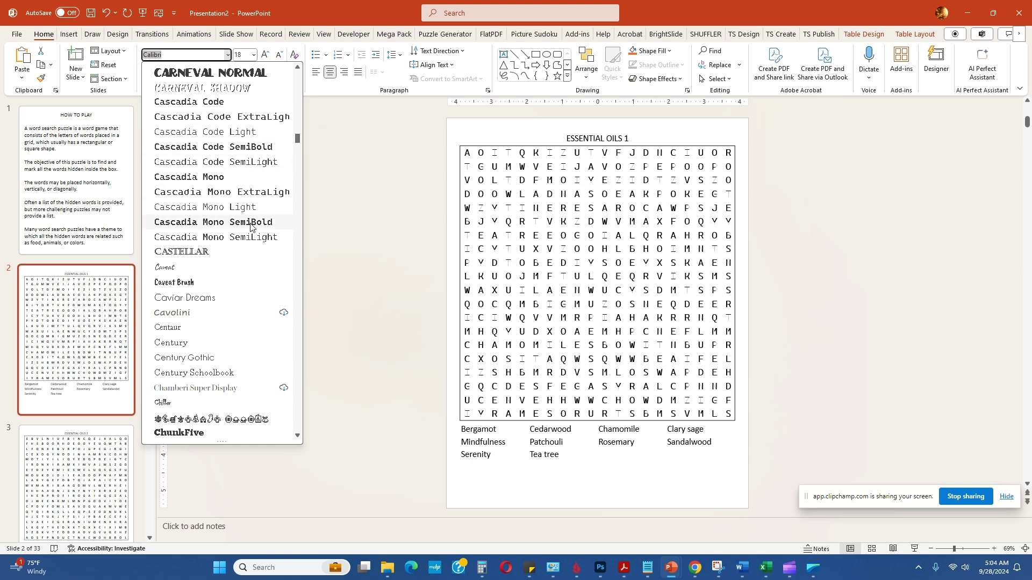
{"action": "scroll", "coordinate": [220, 290], "scroll_direction": "down", "scroll_amount": 7}
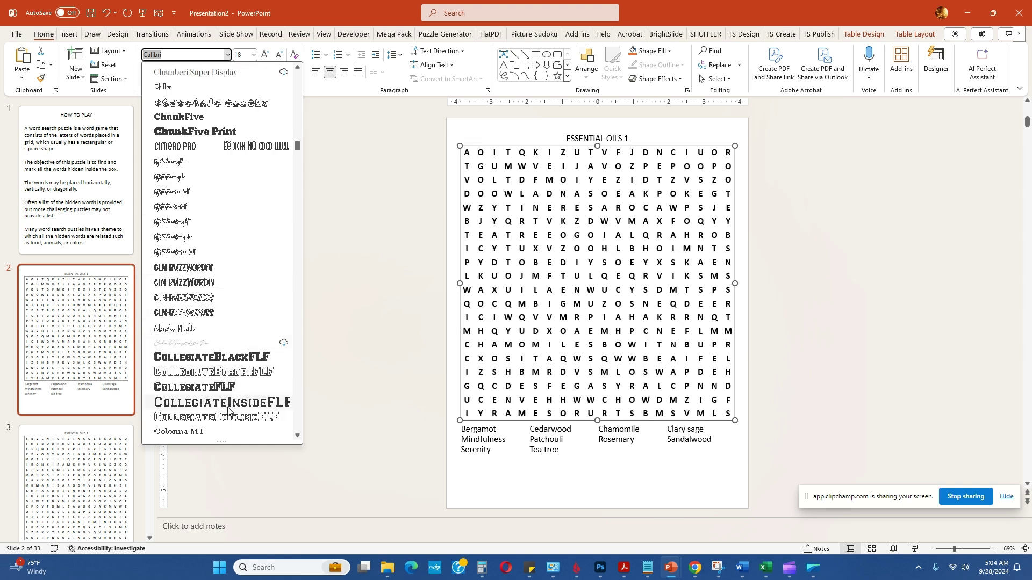
{"action": "scroll", "coordinate": [227, 397], "scroll_direction": "down", "scroll_amount": 7}
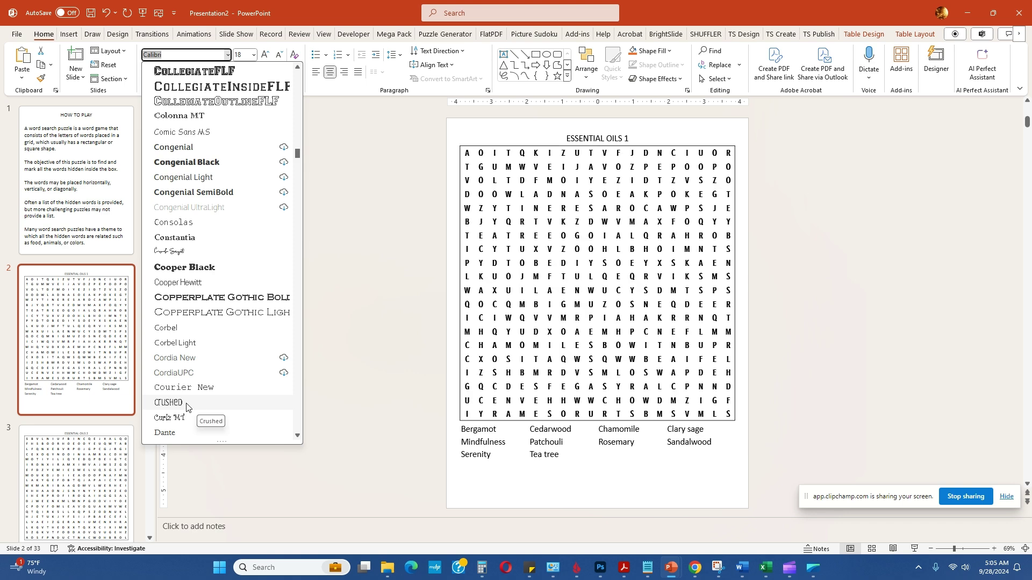
{"action": "left_click_drag", "start_coordinate": [297, 155], "coordinate": [297, 177]}
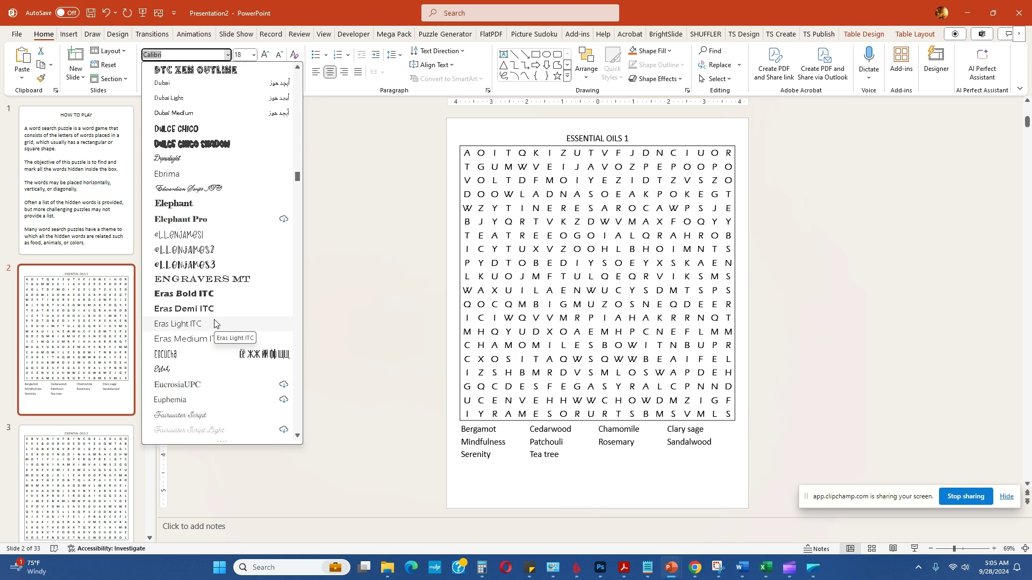
{"action": "scroll", "coordinate": [214, 323], "scroll_direction": "down", "scroll_amount": 10}
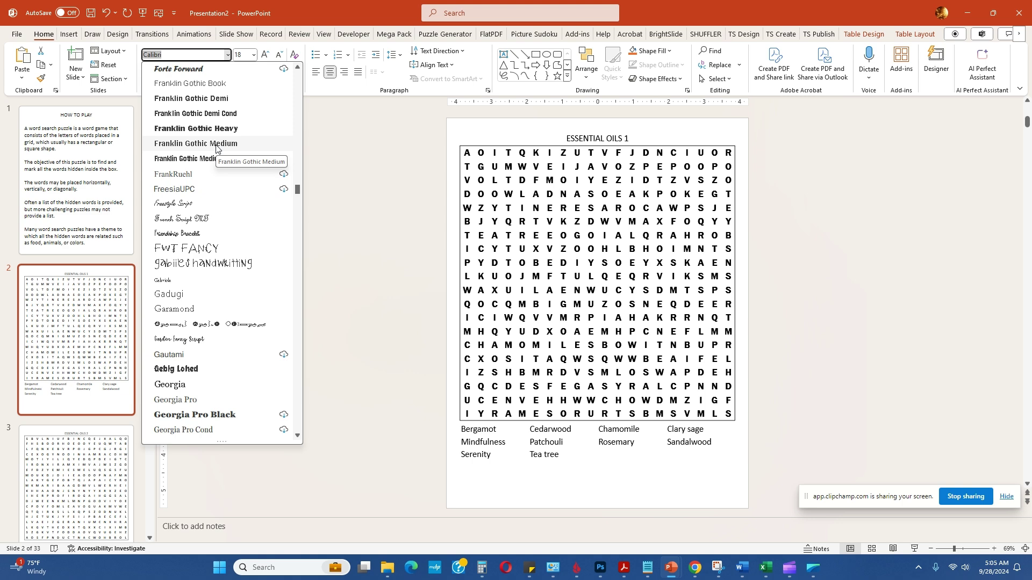
{"action": "left_click", "coordinate": [395, 163]}
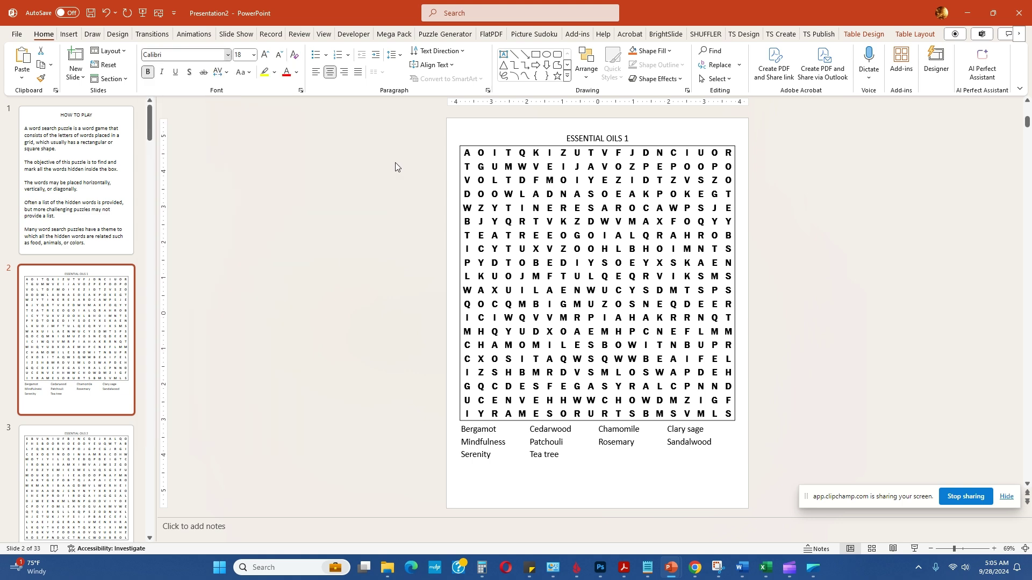
Move the word list slightly lower beneath the ESSENTIAL OILS 1 grid and increase its font size to 20
{"action": "left_click", "coordinate": [659, 148]}
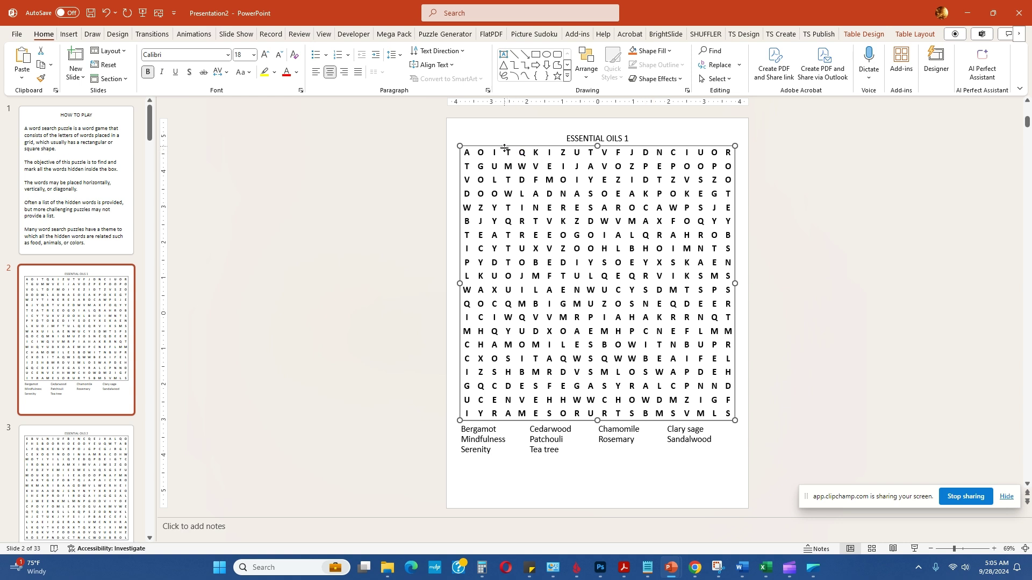
{"action": "left_click", "coordinate": [471, 441]}
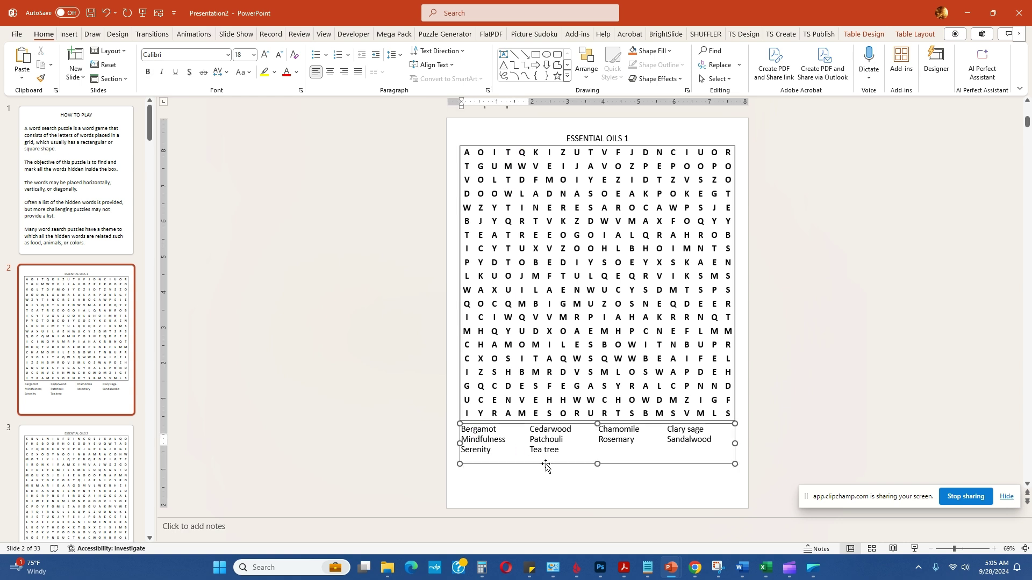
{"action": "left_click_drag", "start_coordinate": [545, 464], "coordinate": [546, 468]}
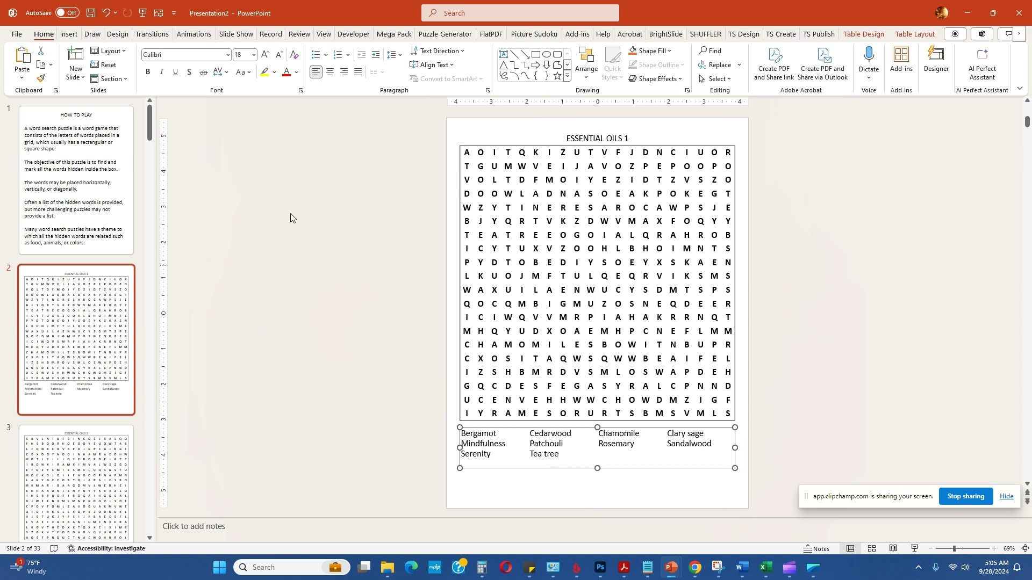
{"action": "left_click", "coordinate": [265, 56]}
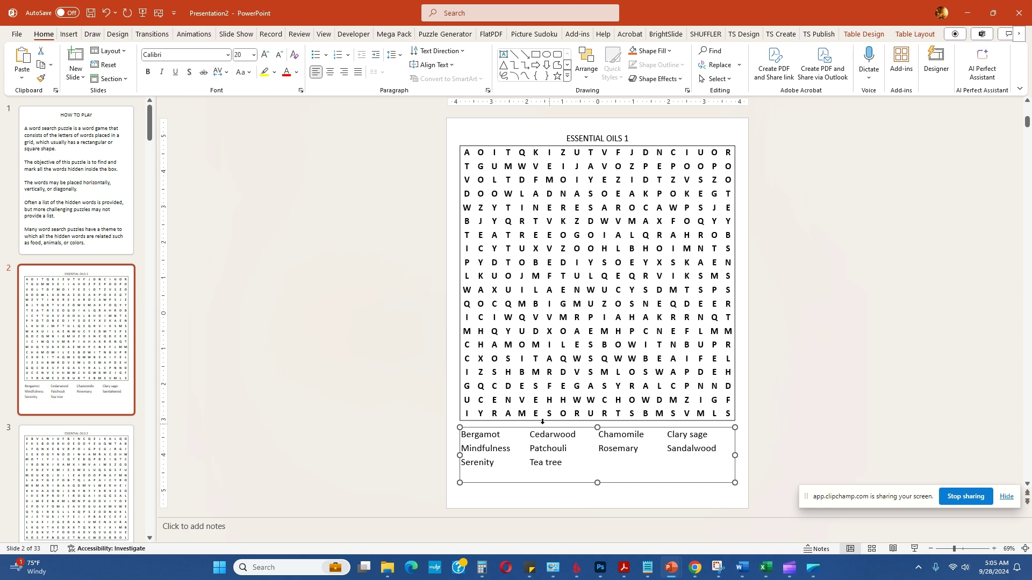
View the font choices for the word list and place the cursor in the ESSENTIAL OILS 1 title
{"action": "left_click", "coordinate": [228, 55]}
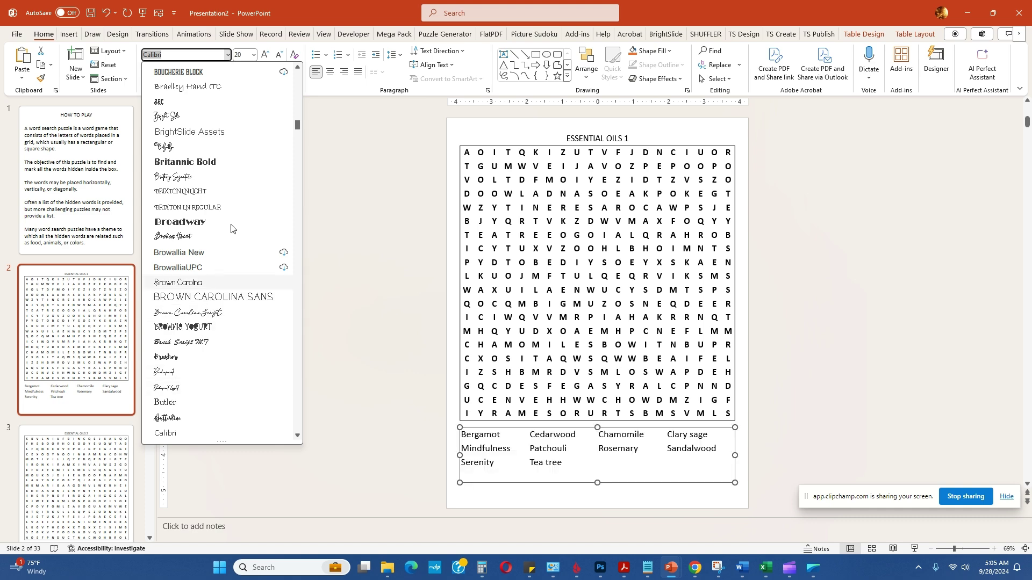
{"action": "left_click", "coordinate": [414, 172]}
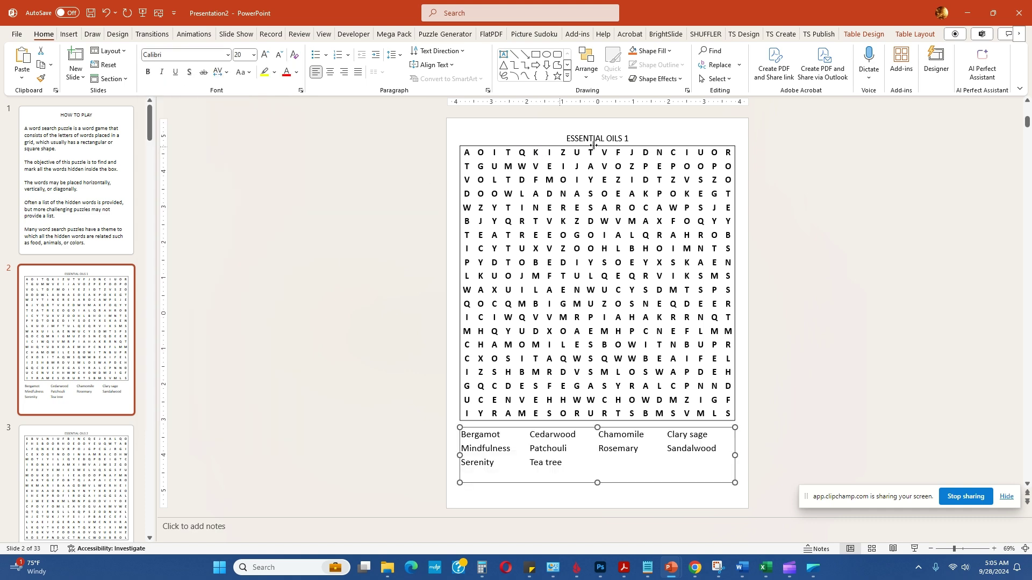
{"action": "left_click", "coordinate": [620, 138]}
{"action": "left_click", "coordinate": [590, 139]}
{"action": "left_click", "coordinate": [579, 138]}
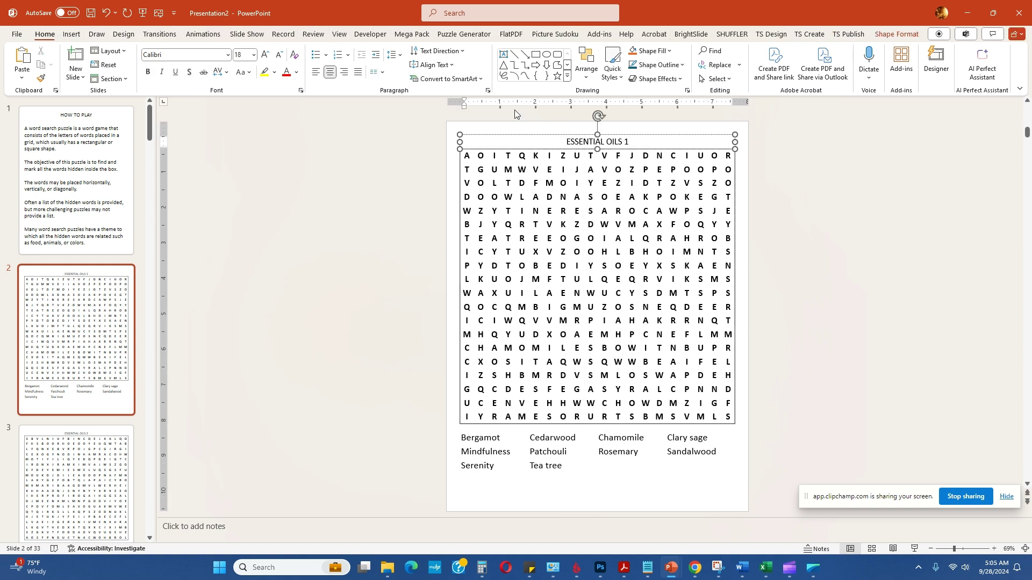
Display all slides in the Slide Sorter view and look through the generated puzzles and solutions
{"action": "left_click_drag", "start_coordinate": [153, 124], "coordinate": [174, 273]}
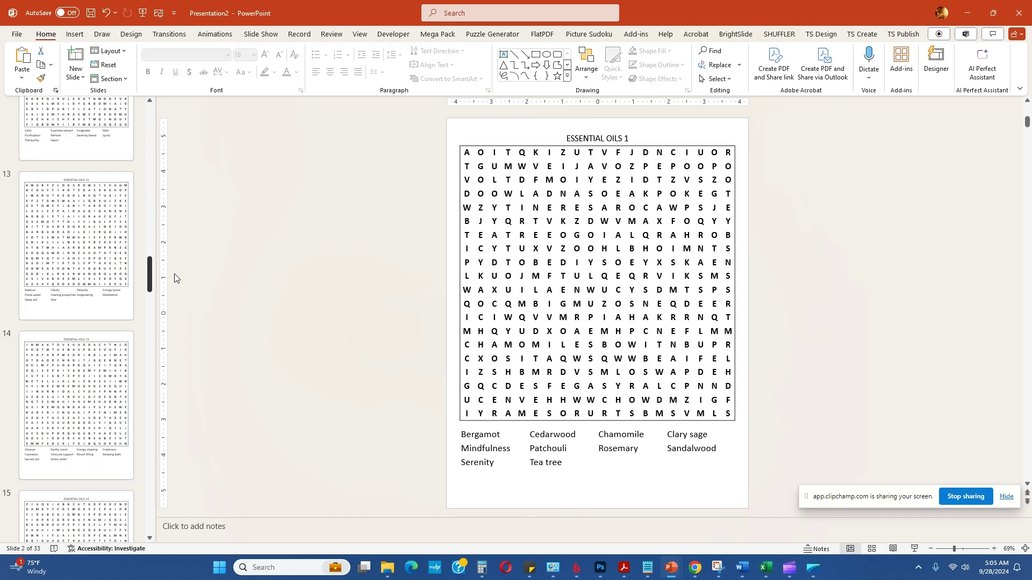
{"action": "left_click", "coordinate": [872, 549]}
{"action": "left_click_drag", "start_coordinate": [1026, 169], "coordinate": [1020, 238]}
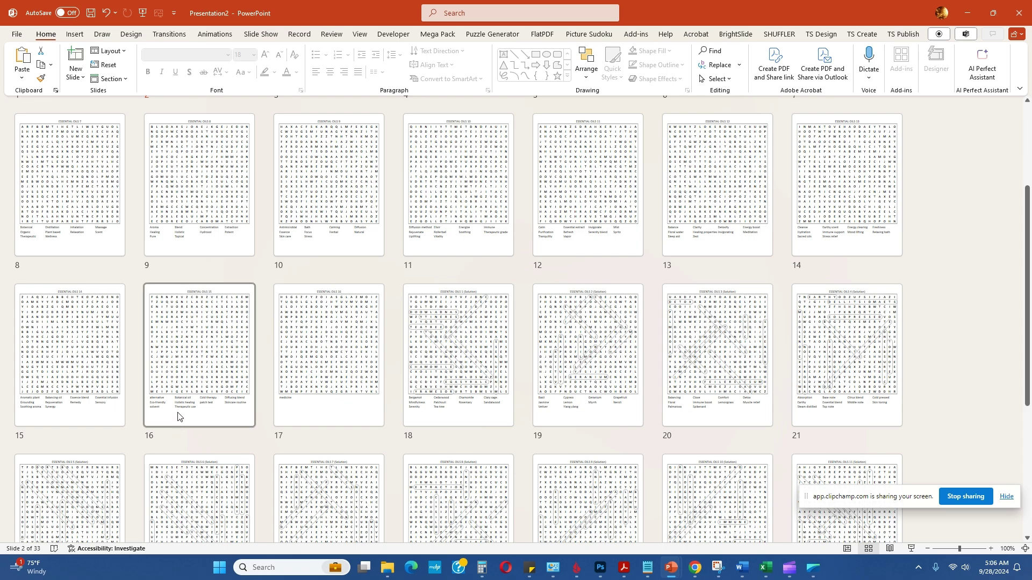
{"action": "scroll", "coordinate": [179, 415], "scroll_direction": "up", "scroll_amount": 3}
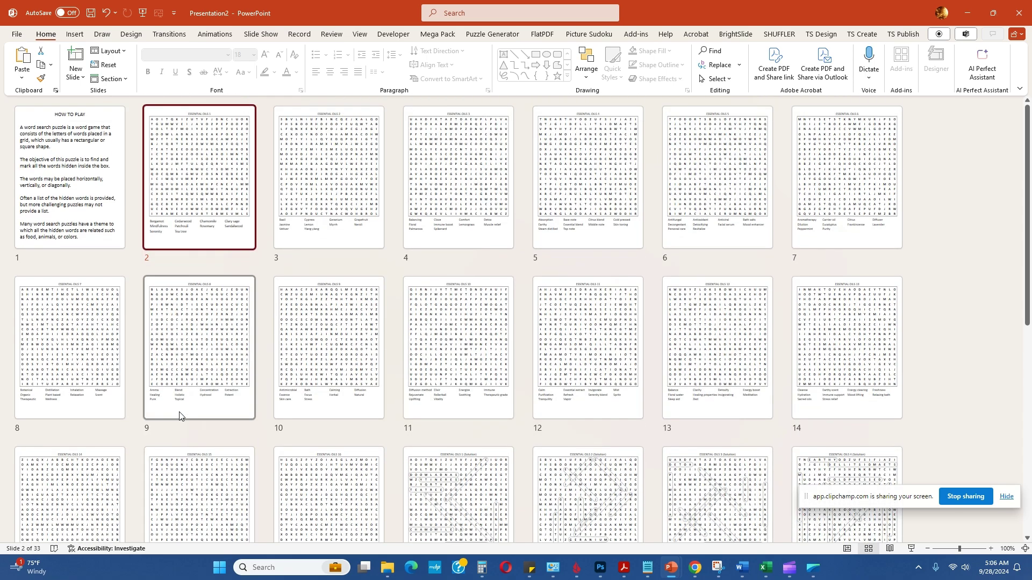
{"action": "scroll", "coordinate": [179, 415], "scroll_direction": "down", "scroll_amount": 6}
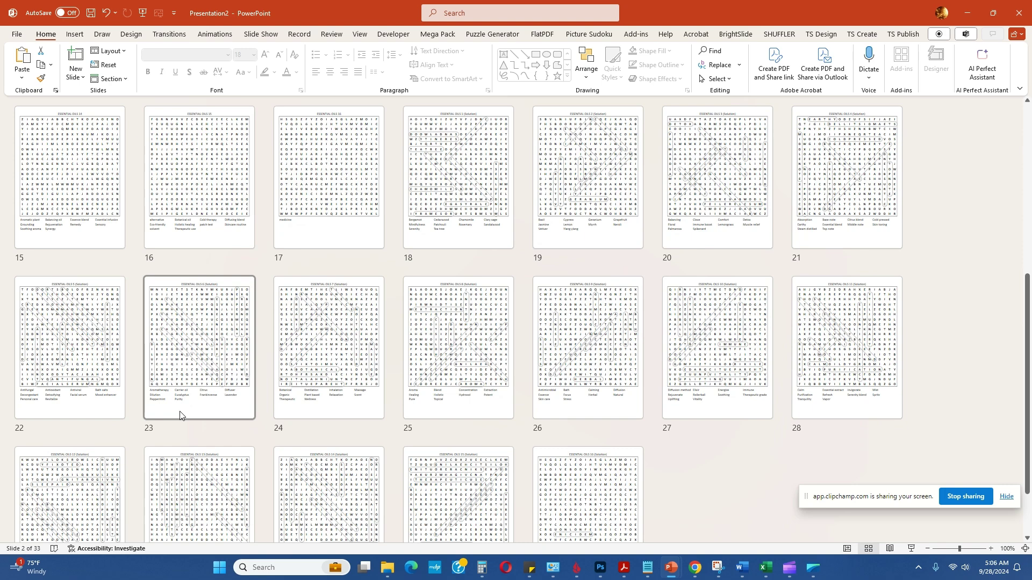
{"action": "scroll", "coordinate": [181, 414], "scroll_direction": "up", "scroll_amount": 3}
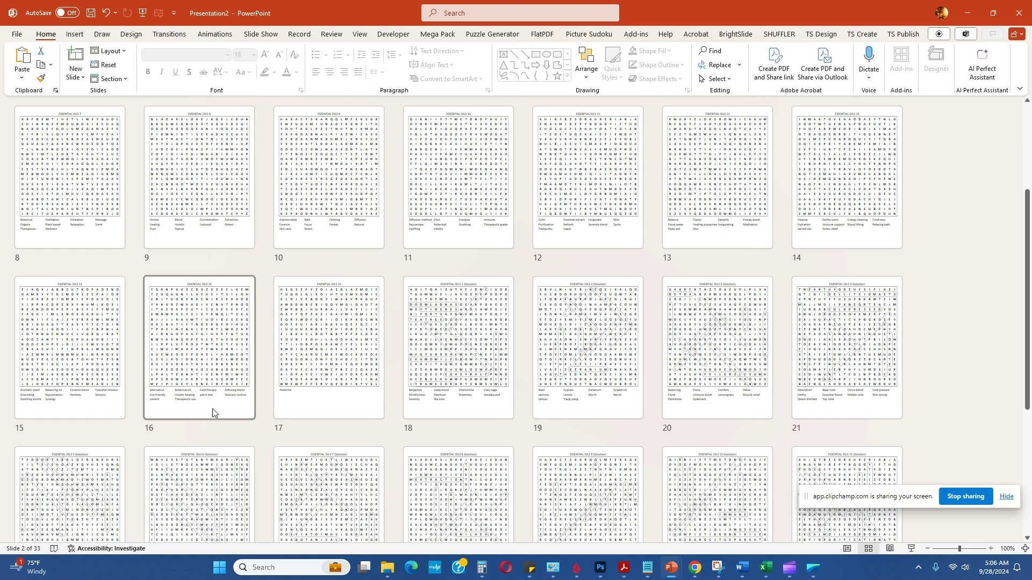
Examine the ESSENTIAL OILS 16 puzzle on slide 17 and the solutions on slides 18, 20 and 33
{"action": "double_click", "coordinate": [341, 389]}
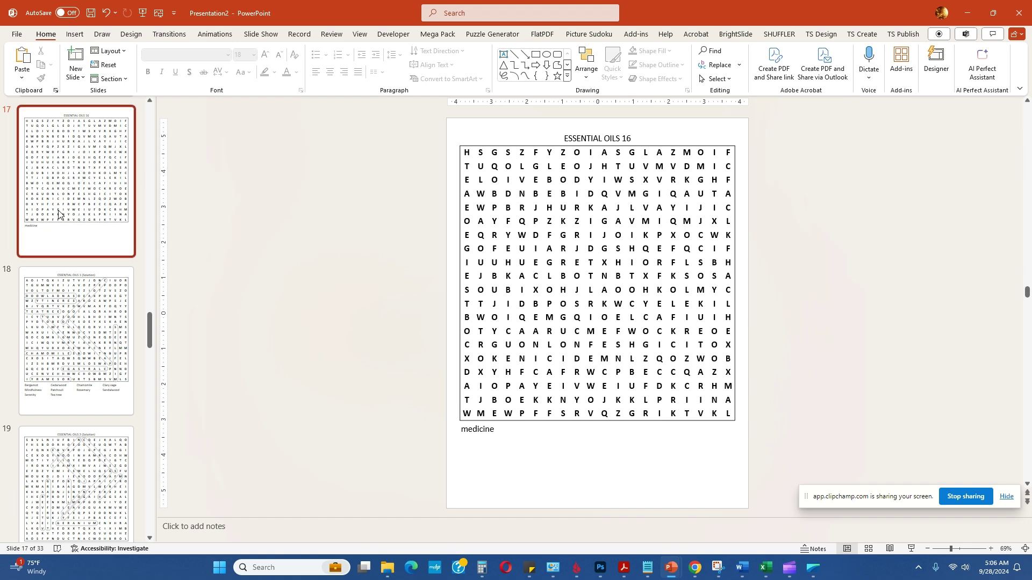
{"action": "left_click", "coordinate": [69, 330]}
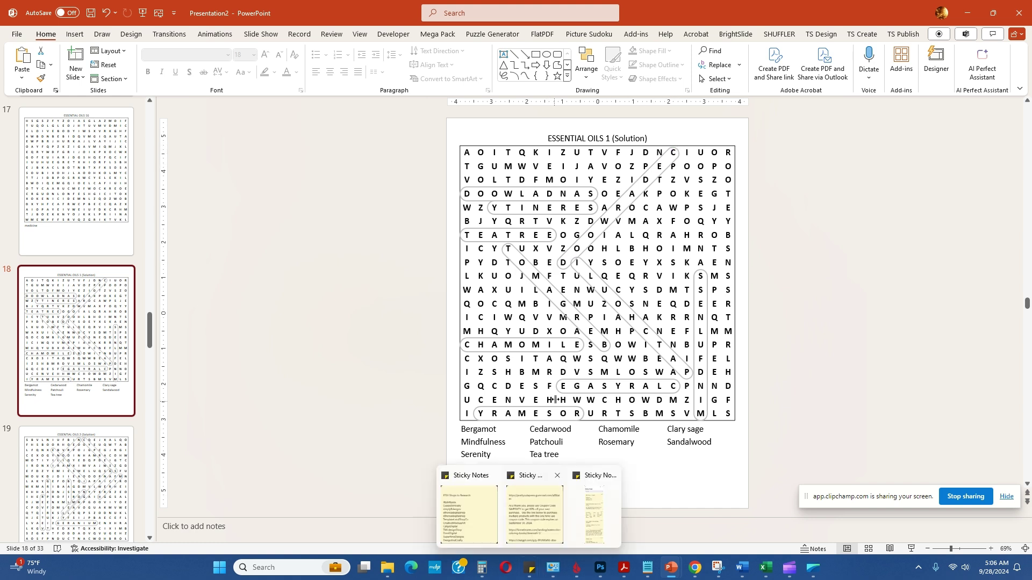
{"action": "scroll", "coordinate": [91, 325], "scroll_direction": "down", "scroll_amount": 7}
{"action": "left_click", "coordinate": [91, 325]}
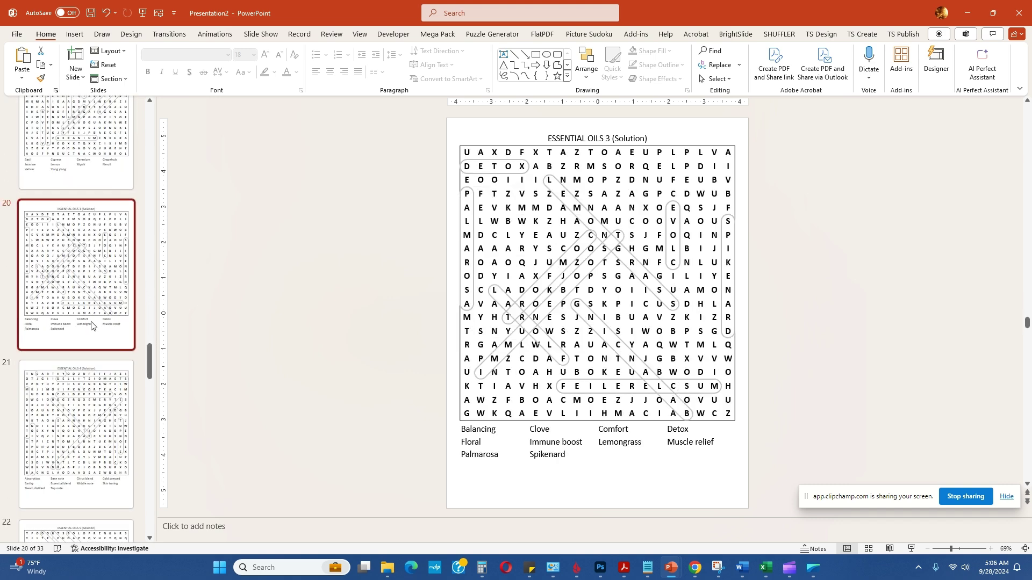
{"action": "left_click_drag", "start_coordinate": [151, 369], "coordinate": [163, 416]}
{"action": "scroll", "coordinate": [83, 484], "scroll_direction": "down", "scroll_amount": 15}
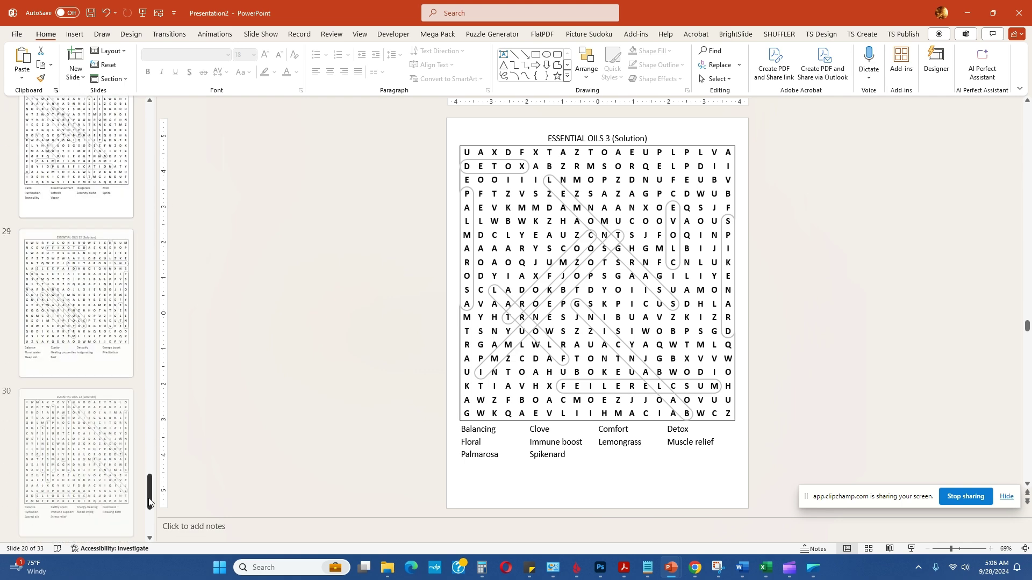
{"action": "left_click", "coordinate": [84, 483]}
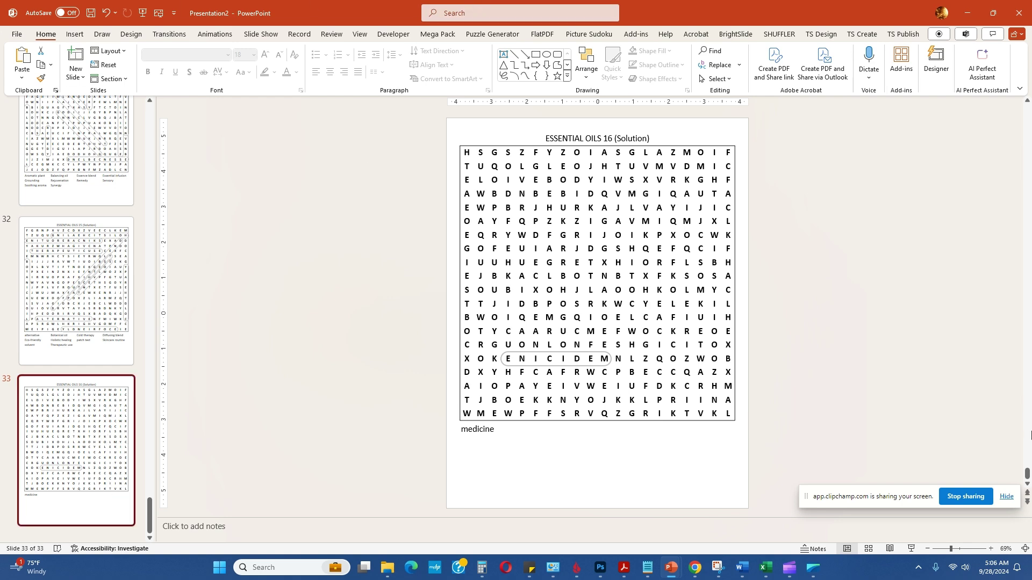
Delete the ESSENTIAL OILS 16 solution, slide 33, from the Slide Sorter view
{"action": "left_click", "coordinate": [869, 549]}
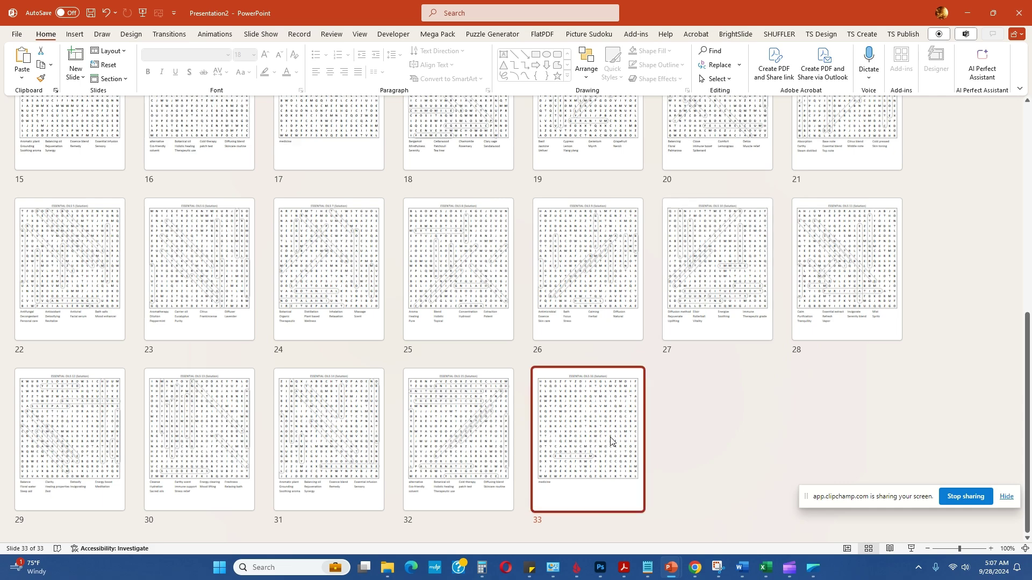
{"action": "key", "text": "Delete"}
{"action": "scroll", "coordinate": [626, 443], "scroll_direction": "up", "scroll_amount": 5}
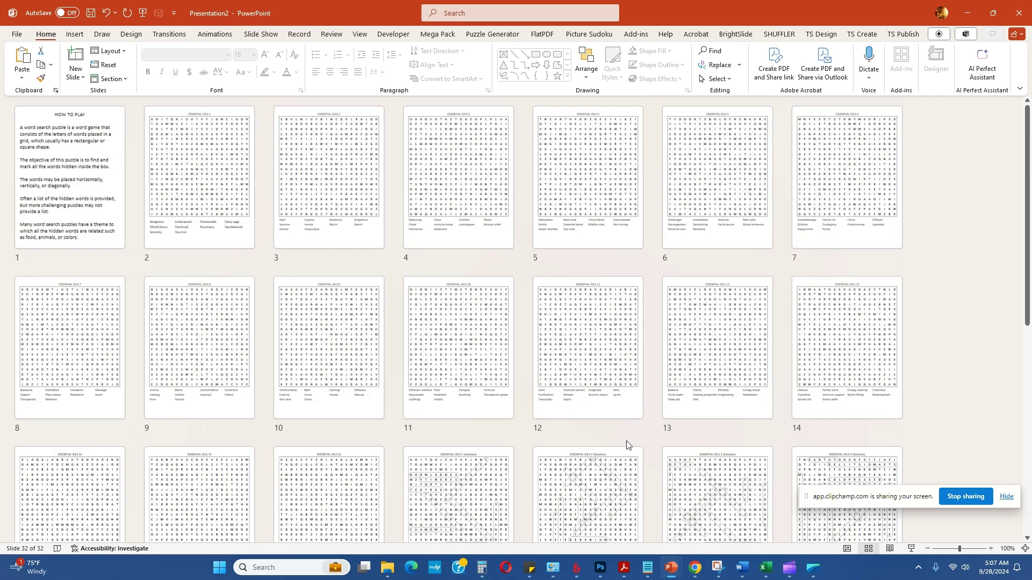
{"action": "scroll", "coordinate": [626, 441], "scroll_direction": "down", "scroll_amount": 5}
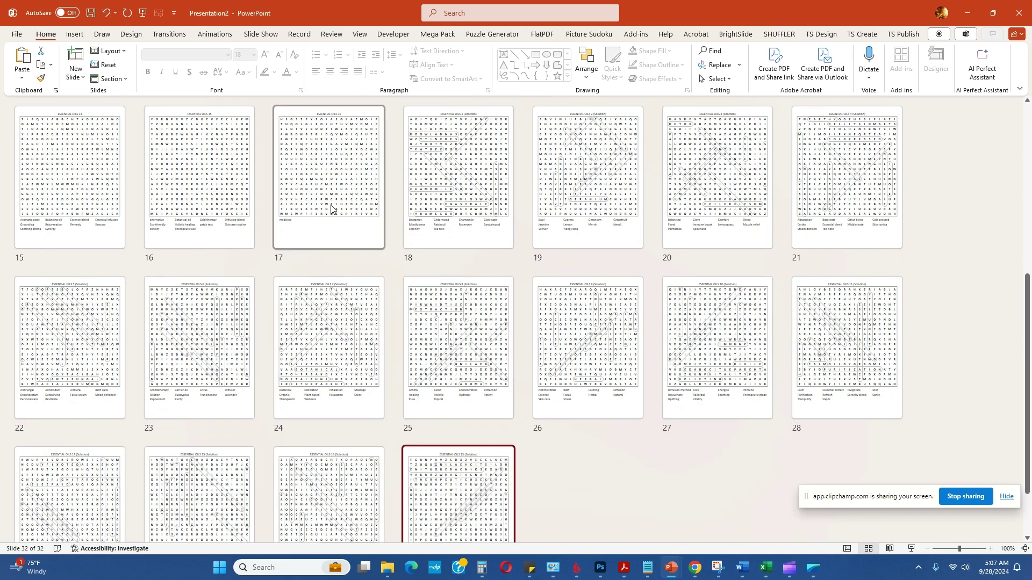
Delete the one-word ESSENTIAL OILS 16 puzzle, slide 17, from the Slide Sorter view
{"action": "left_click", "coordinate": [331, 209]}
{"action": "key", "text": "Delete"}
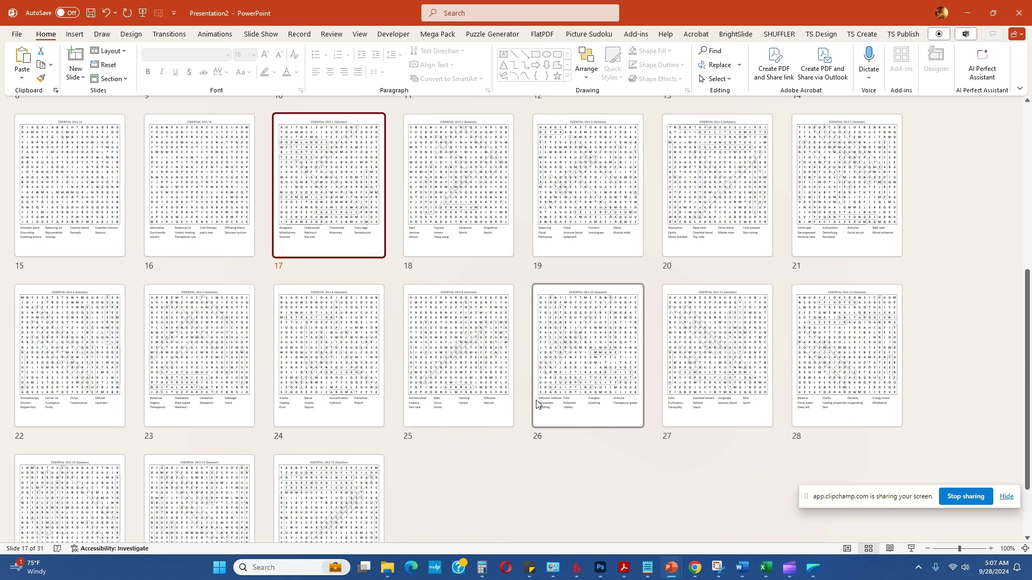
Open the ESSENTIAL OILS 1 puzzle on slide 2 for editing and move its word list down, away from the grid
{"action": "scroll", "coordinate": [539, 405], "scroll_direction": "up", "scroll_amount": 5}
{"action": "left_click", "coordinate": [217, 223]}
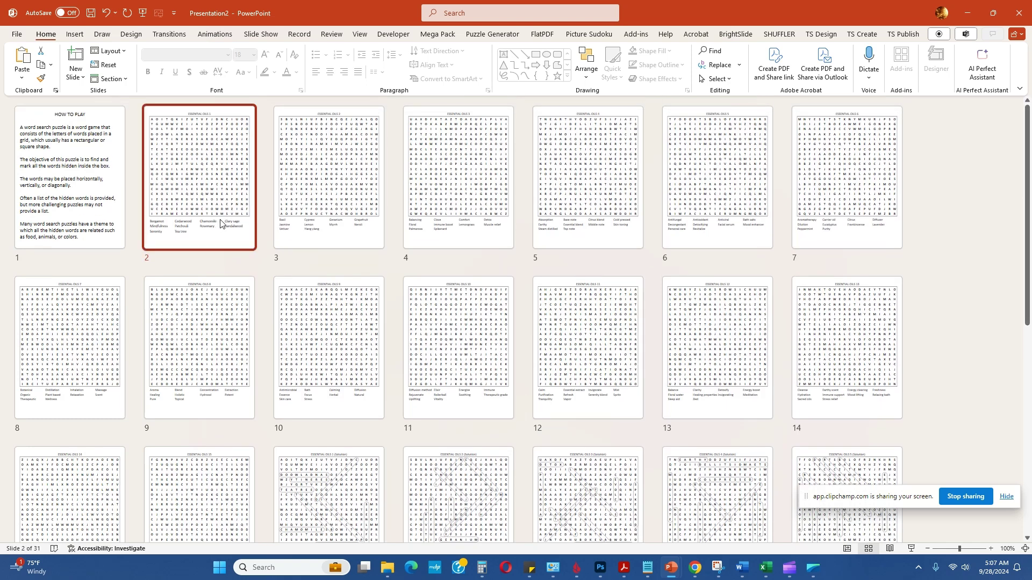
{"action": "double_click", "coordinate": [224, 190]}
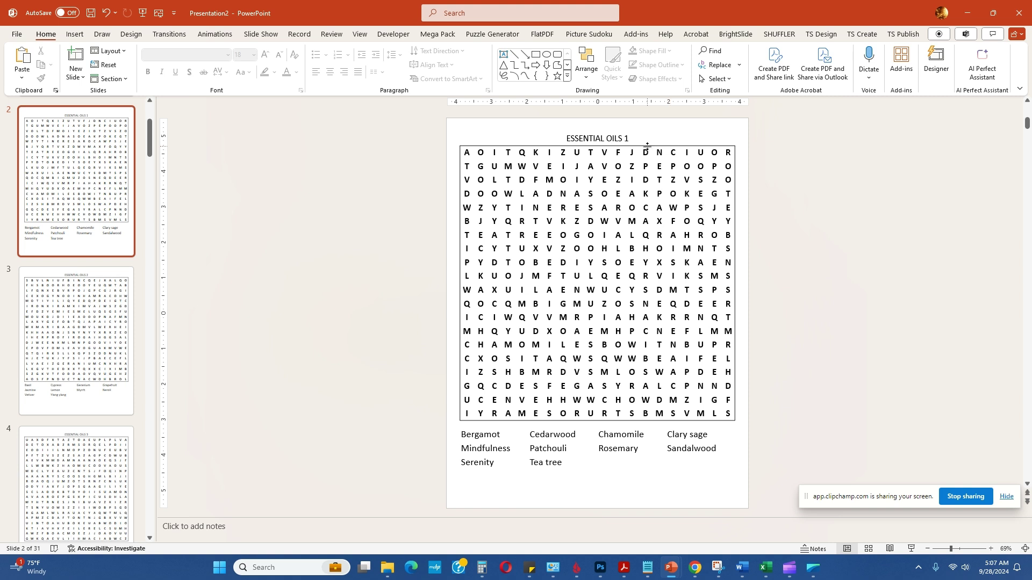
{"action": "left_click", "coordinate": [647, 145]}
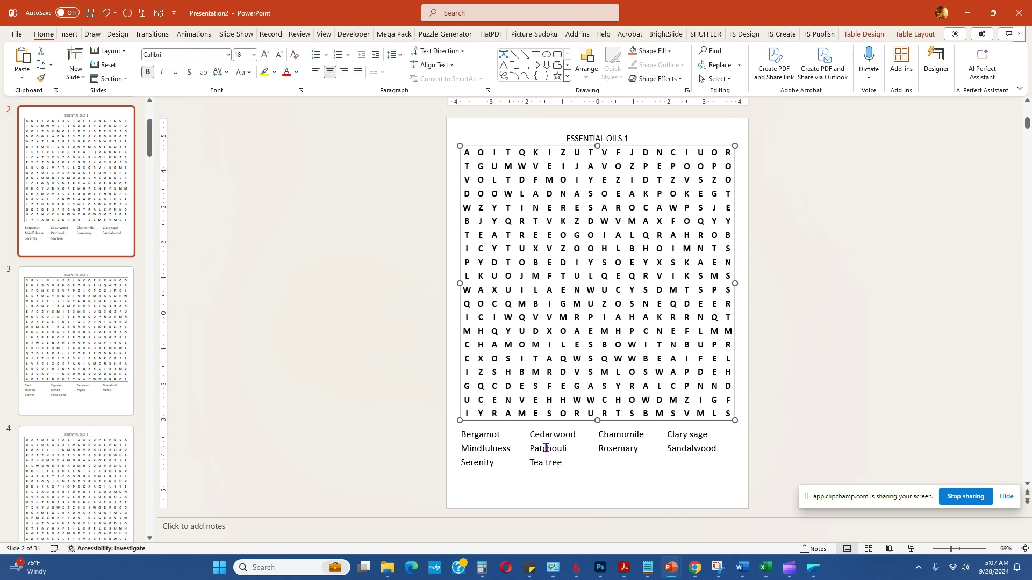
{"action": "left_click", "coordinate": [641, 431]}
{"action": "left_click_drag", "start_coordinate": [651, 431], "coordinate": [653, 432]}
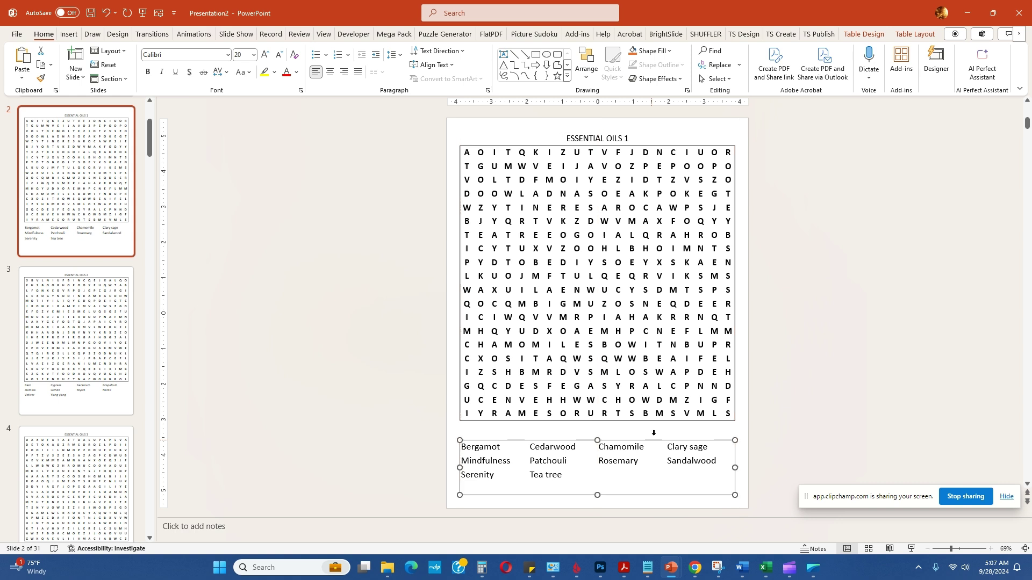
Move the puzzle grid and the ESSENTIAL OILS 1 title slightly down on slide 2
{"action": "left_click", "coordinate": [682, 149]}
{"action": "left_click_drag", "start_coordinate": [681, 152], "coordinate": [652, 150]}
{"action": "left_click", "coordinate": [650, 144]}
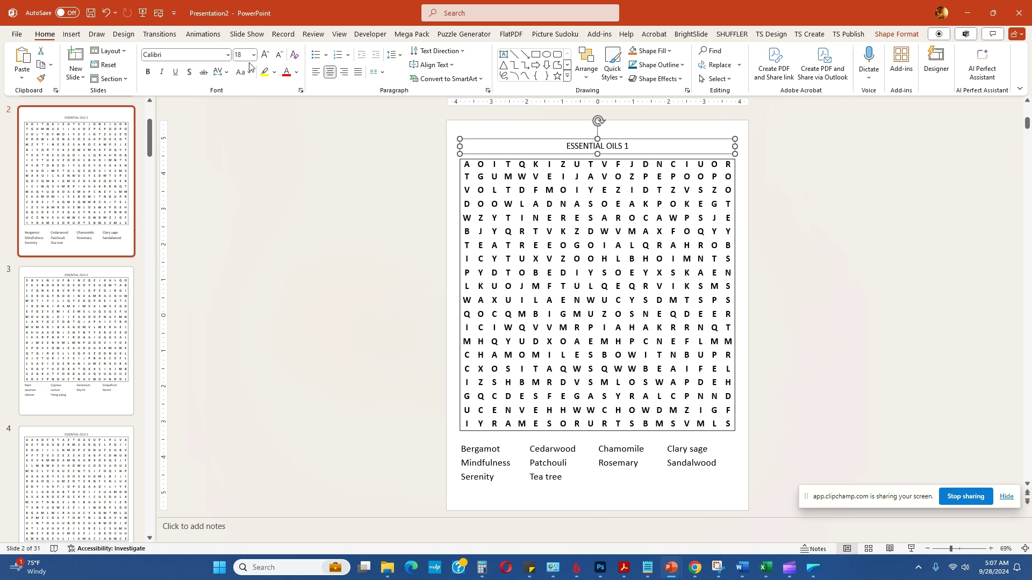
Set the ESSENTIAL OILS 1 title in Brown Carolina Sans at 24 pt and move it slightly up, away from the grid
{"action": "left_click", "coordinate": [228, 55]}
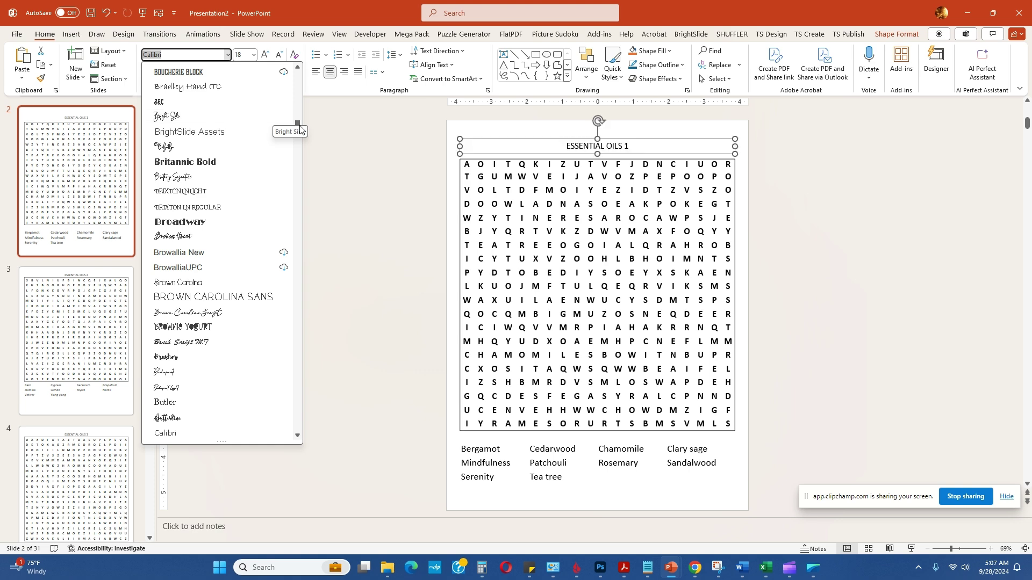
{"action": "left_click_drag", "start_coordinate": [298, 128], "coordinate": [320, 127]}
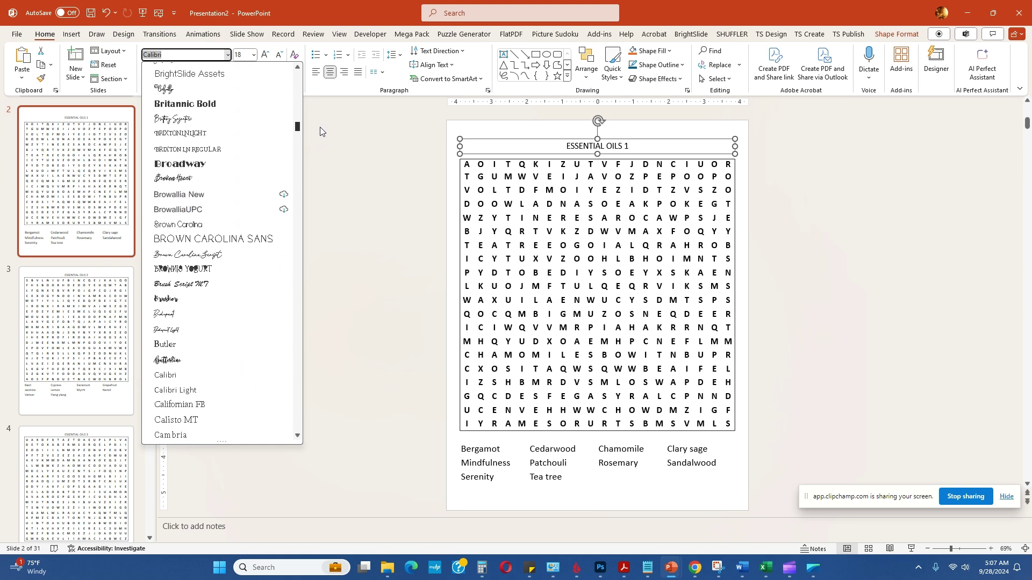
{"action": "left_click", "coordinate": [271, 241]}
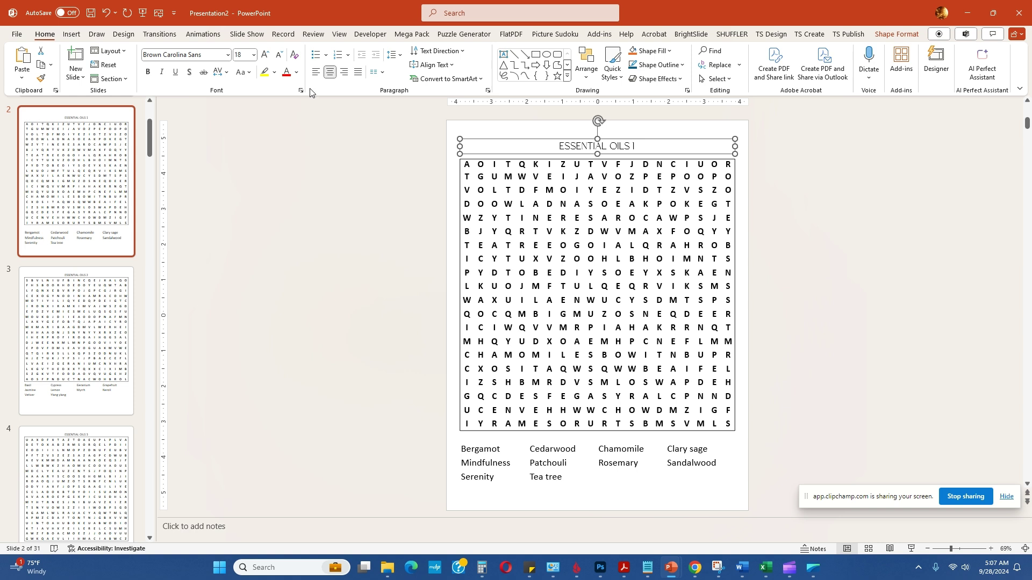
{"action": "left_click", "coordinate": [266, 55]}
{"action": "left_click", "coordinate": [266, 55]}
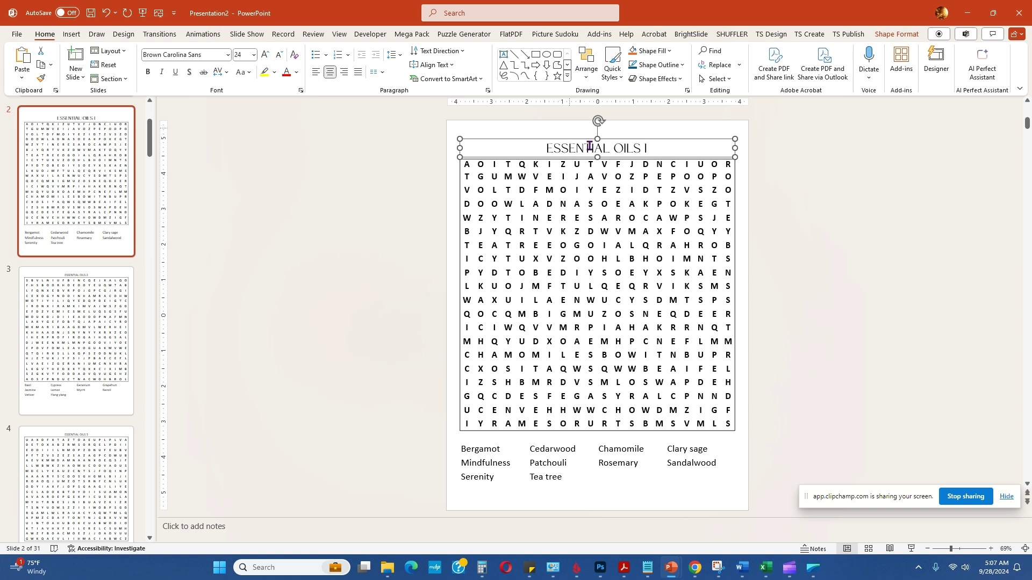
{"action": "left_click_drag", "start_coordinate": [648, 140], "coordinate": [648, 135]}
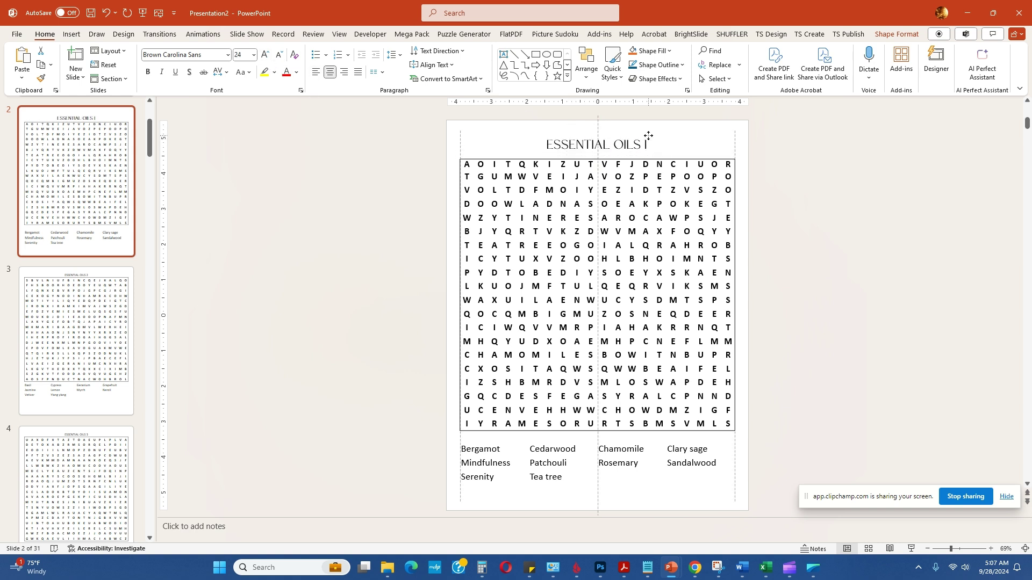
Shrink the puzzle grid from its upper-left corner and center it on the slide between the title and the word list
{"action": "left_click", "coordinate": [463, 162]}
{"action": "left_click_drag", "start_coordinate": [465, 161], "coordinate": [501, 188]}
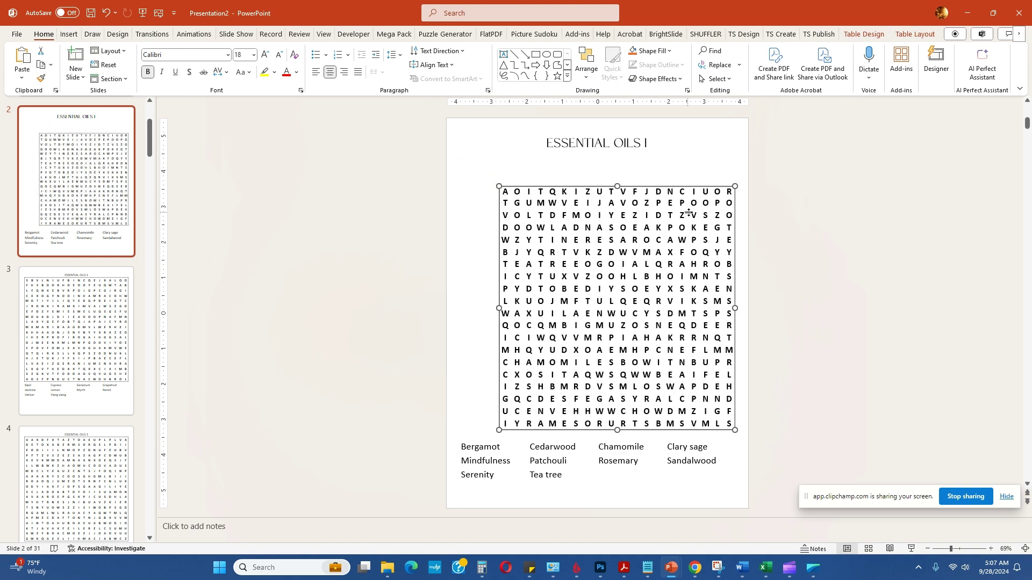
{"action": "mouse_move", "coordinate": [681, 186]}
{"action": "left_mouse_down"}
{"action": "mouse_move", "coordinate": [643, 177]}
{"action": "mouse_move", "coordinate": [664, 176]}
{"action": "left_mouse_up"}
Narrow the word list to the width of the puzzle grid and align it directly beneath the grid
{"action": "left_click", "coordinate": [458, 466]}
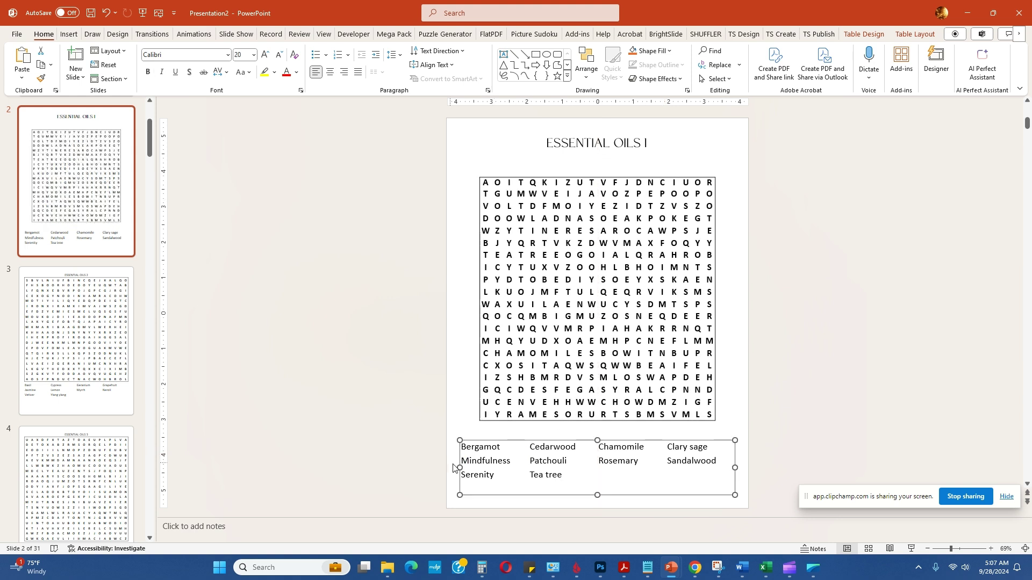
{"action": "left_click_drag", "start_coordinate": [460, 468], "coordinate": [480, 466]}
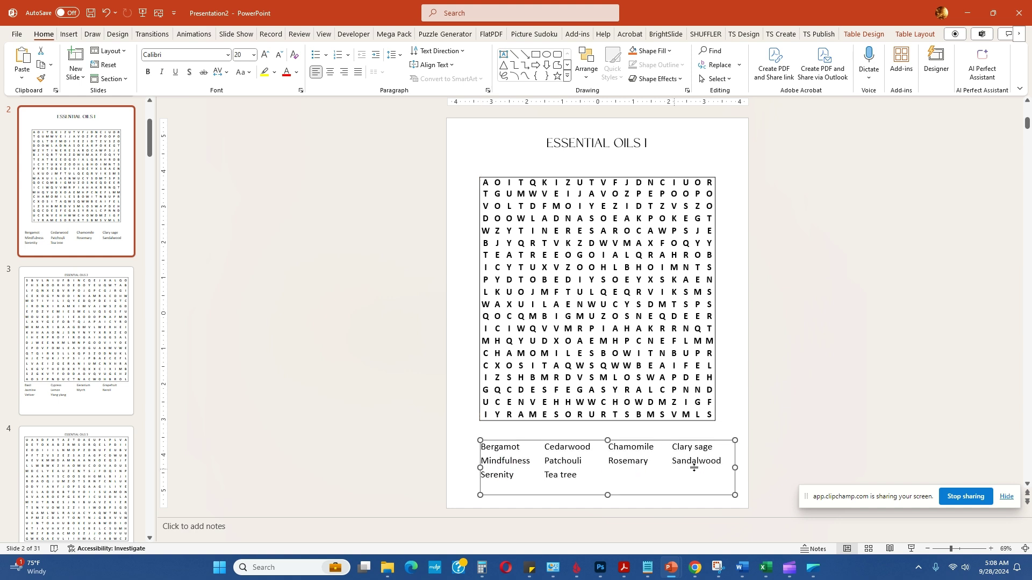
{"action": "left_click_drag", "start_coordinate": [715, 463], "coordinate": [678, 438]}
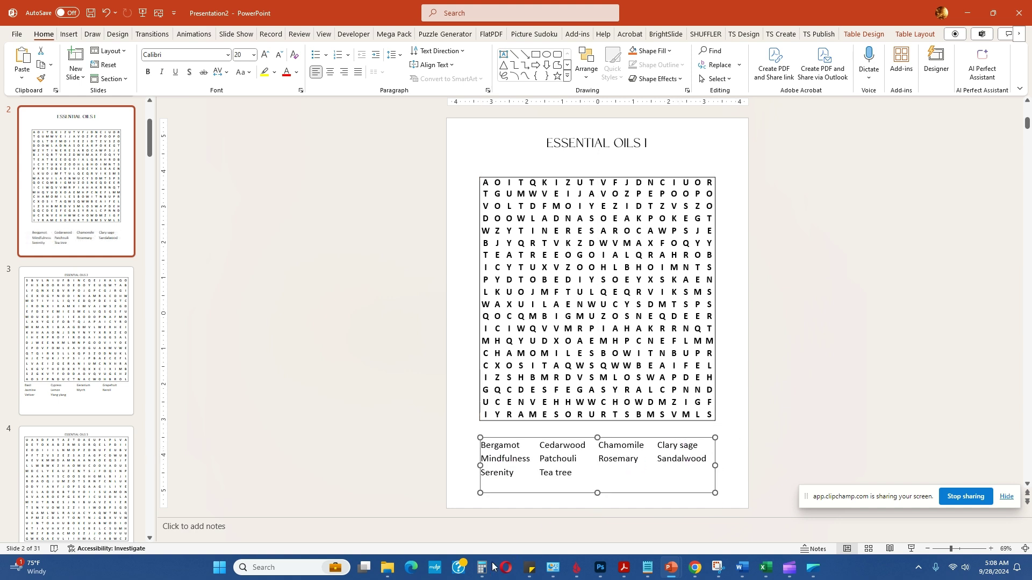
Insert the solid bamboo icon from the stock icons and place it small beside the end of the title, above the grid
{"action": "mouse_move", "coordinate": [396, 571]}
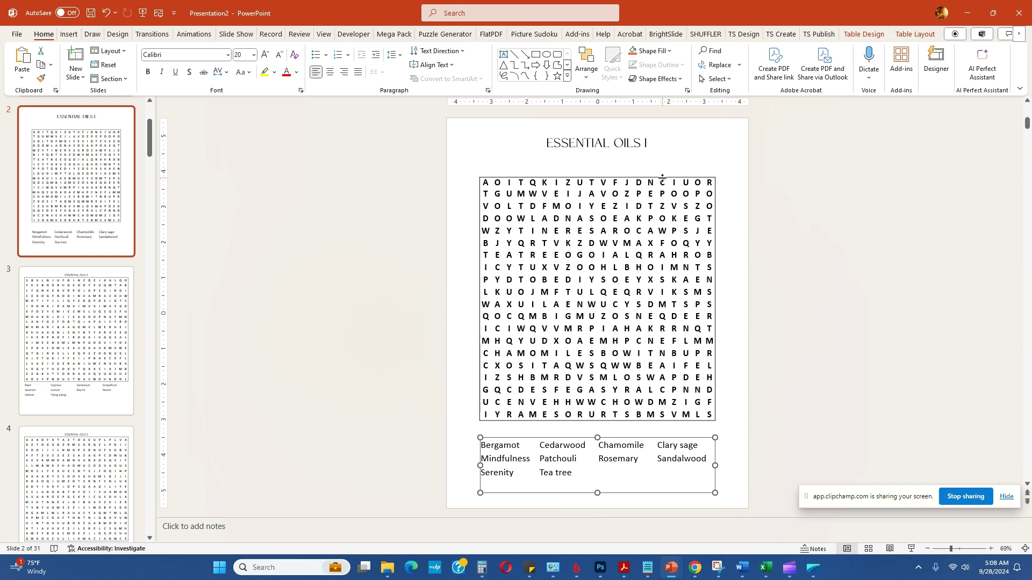
{"action": "left_click", "coordinate": [69, 34]}
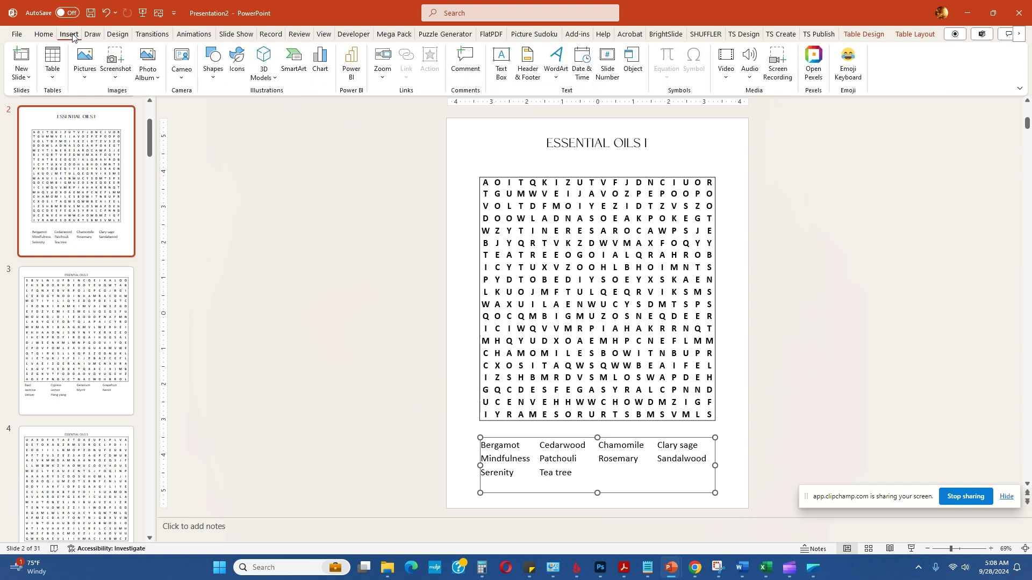
{"action": "left_click", "coordinate": [240, 61]}
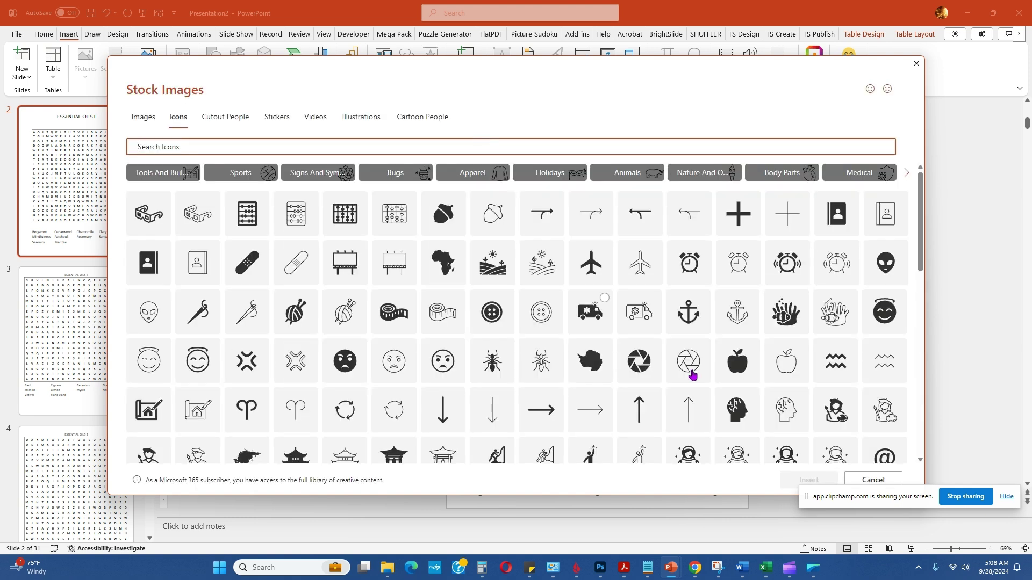
{"action": "scroll", "coordinate": [806, 360], "scroll_direction": "down", "scroll_amount": 5}
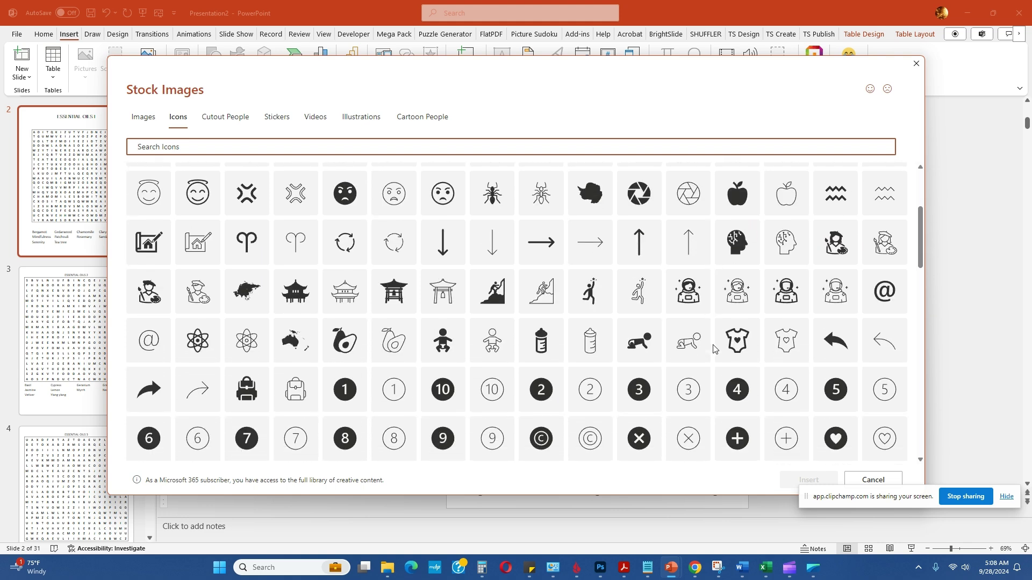
{"action": "scroll", "coordinate": [714, 349], "scroll_direction": "down", "scroll_amount": 10}
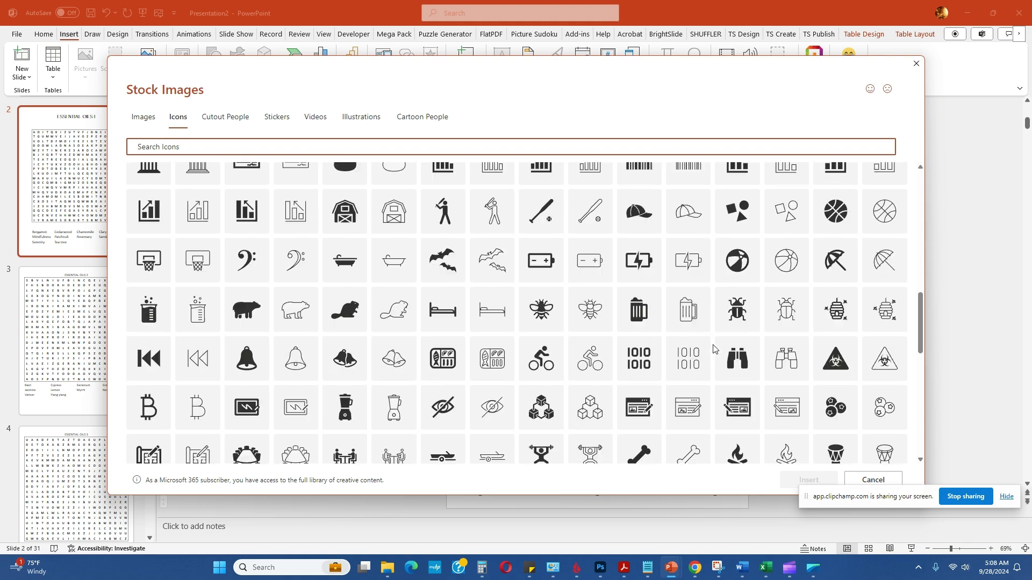
{"action": "scroll", "coordinate": [714, 349], "scroll_direction": "down", "scroll_amount": 5}
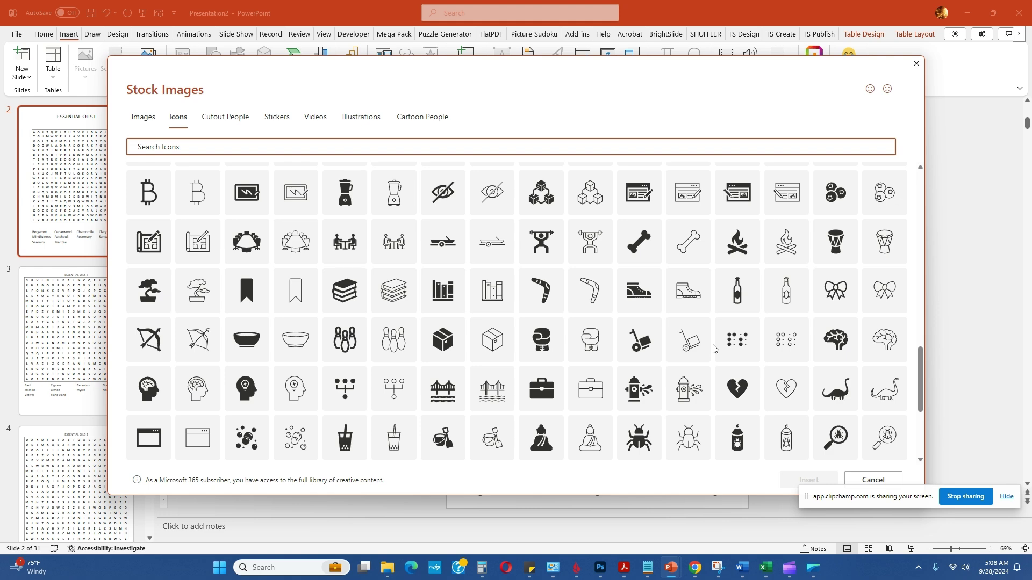
{"action": "scroll", "coordinate": [715, 350], "scroll_direction": "down", "scroll_amount": 3}
{"action": "scroll", "coordinate": [715, 349], "scroll_direction": "up", "scroll_amount": 10}
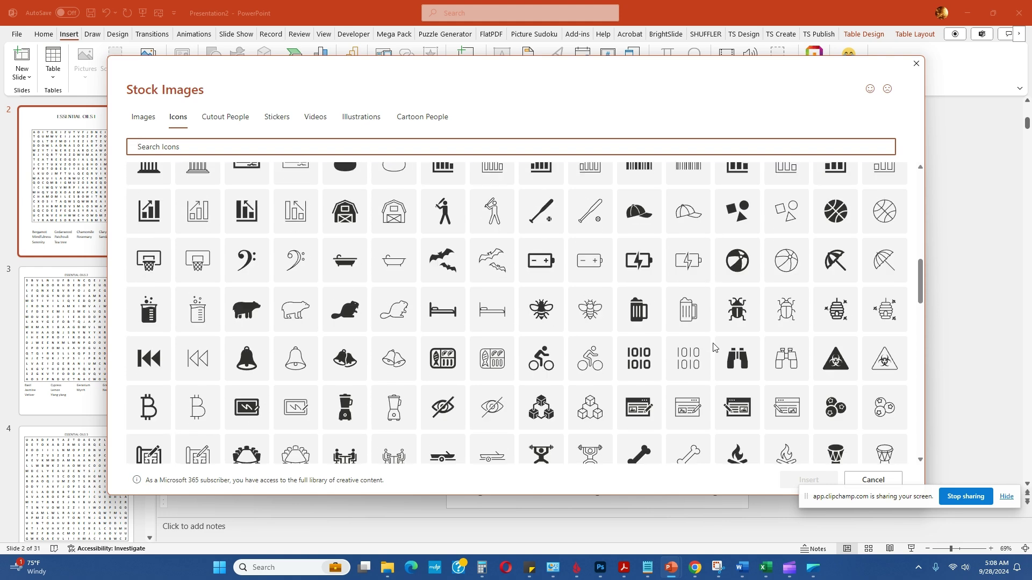
{"action": "scroll", "coordinate": [715, 348], "scroll_direction": "up", "scroll_amount": 3}
{"action": "scroll", "coordinate": [715, 348], "scroll_direction": "down", "scroll_amount": 4}
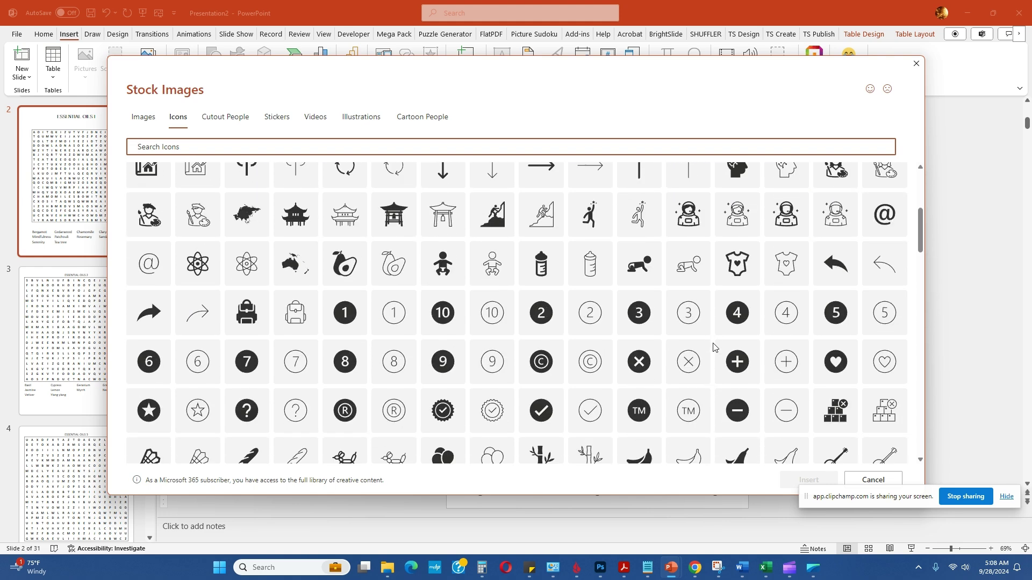
{"action": "scroll", "coordinate": [714, 348], "scroll_direction": "down", "scroll_amount": 1}
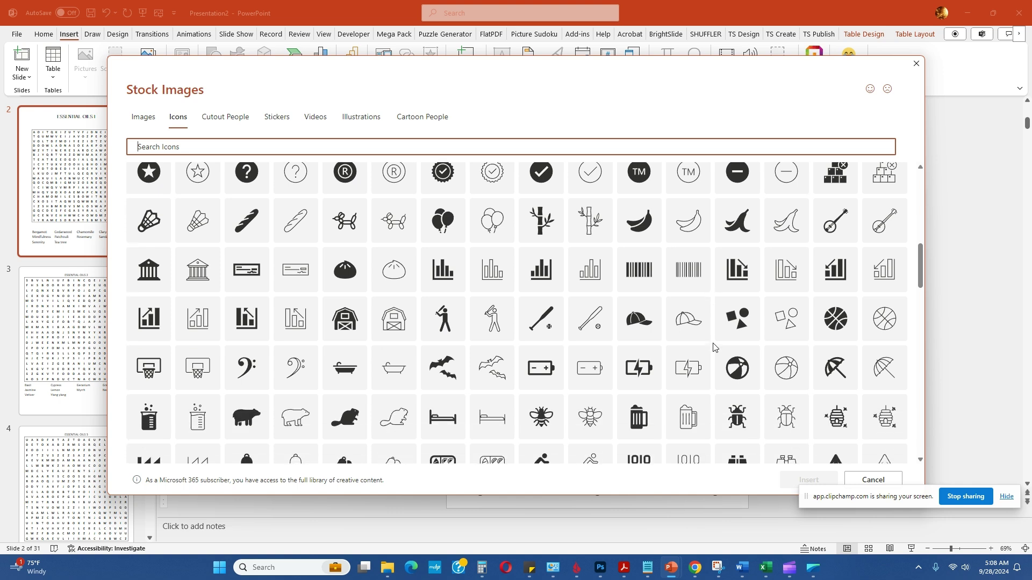
{"action": "left_click", "coordinate": [551, 222]}
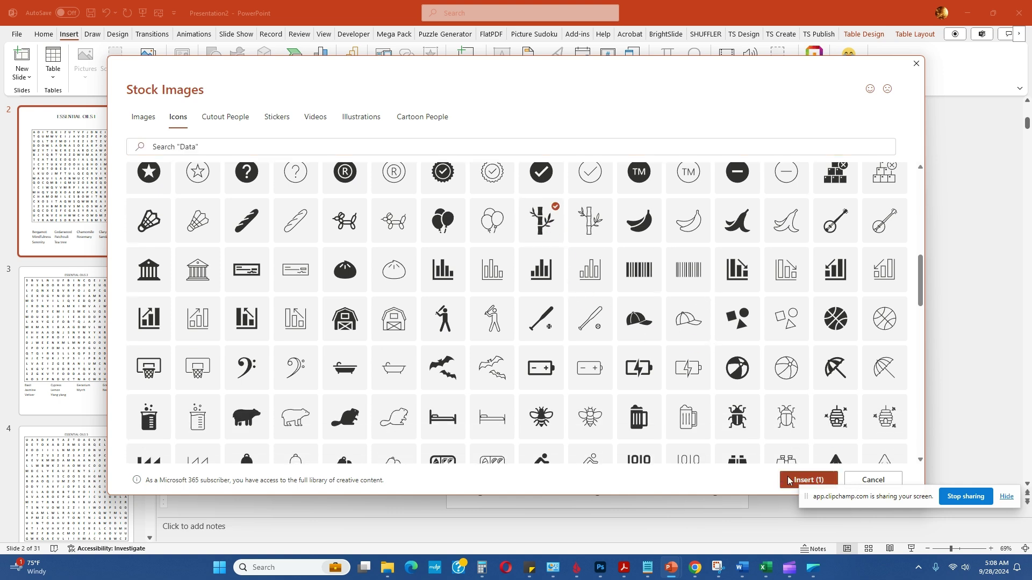
{"action": "left_click_drag", "start_coordinate": [751, 90], "coordinate": [297, 87]}
{"action": "left_click", "coordinate": [354, 496]}
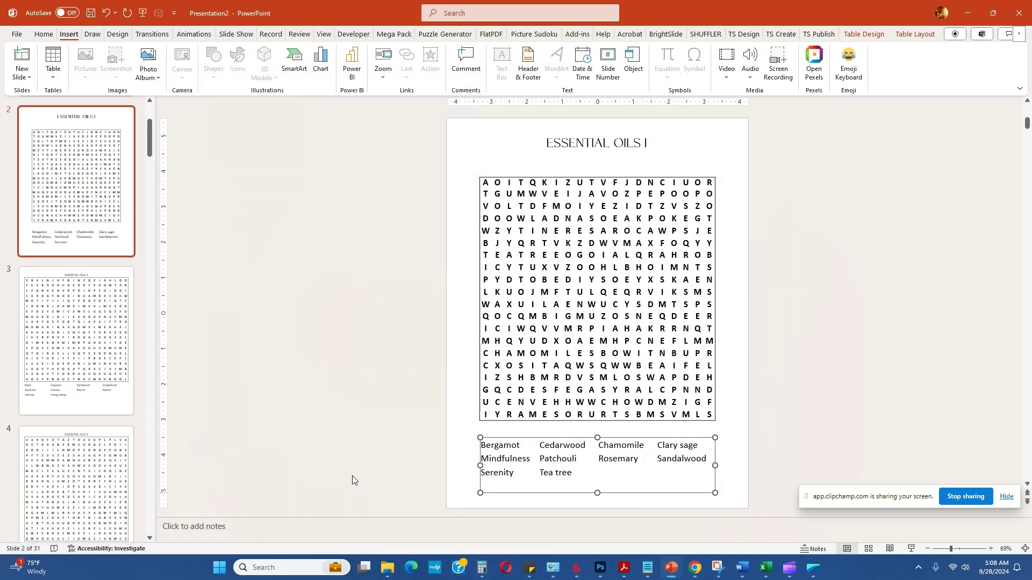
{"action": "left_click_drag", "start_coordinate": [595, 309], "coordinate": [672, 161]}
{"action": "left_click", "coordinate": [875, 246]}
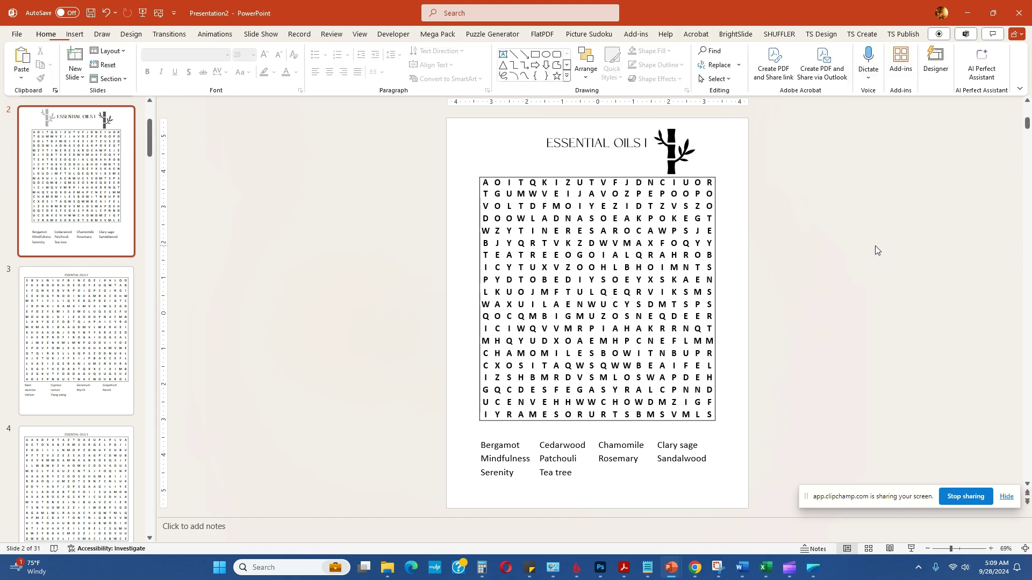
Nudge the word list up towards the grid and shift the bamboo icon slightly farther from the title, towards the grid's right edge
{"action": "left_click", "coordinate": [548, 477]}
{"action": "left_click_drag", "start_coordinate": [650, 438], "coordinate": [650, 434]}
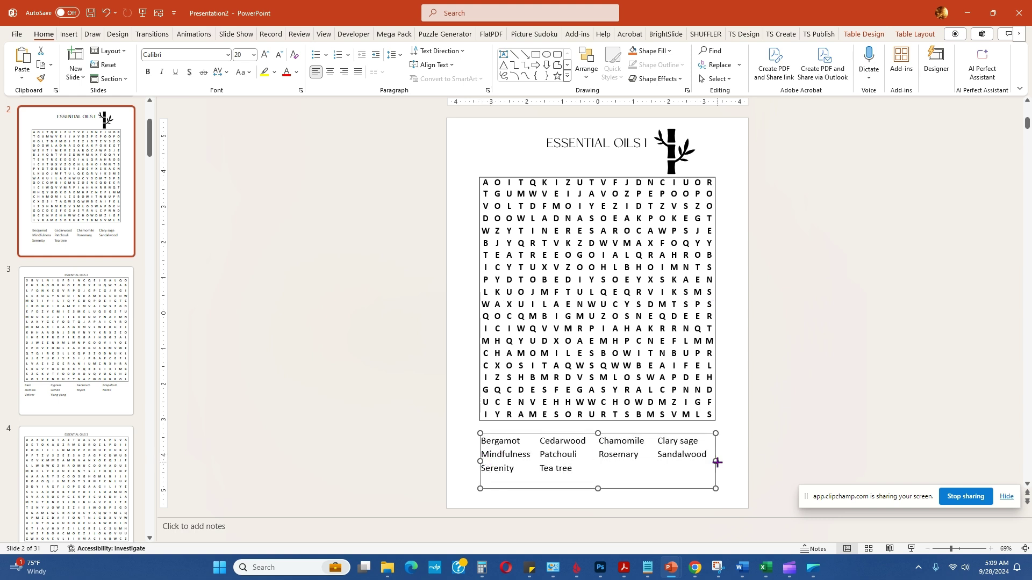
{"action": "left_click", "coordinate": [803, 229]}
{"action": "left_click_drag", "start_coordinate": [669, 154], "coordinate": [681, 152]}
Compare the unformatted ESSENTIAL OILS 2 layout on slide 3 with the restyled slide 2
{"action": "left_click", "coordinate": [119, 379]}
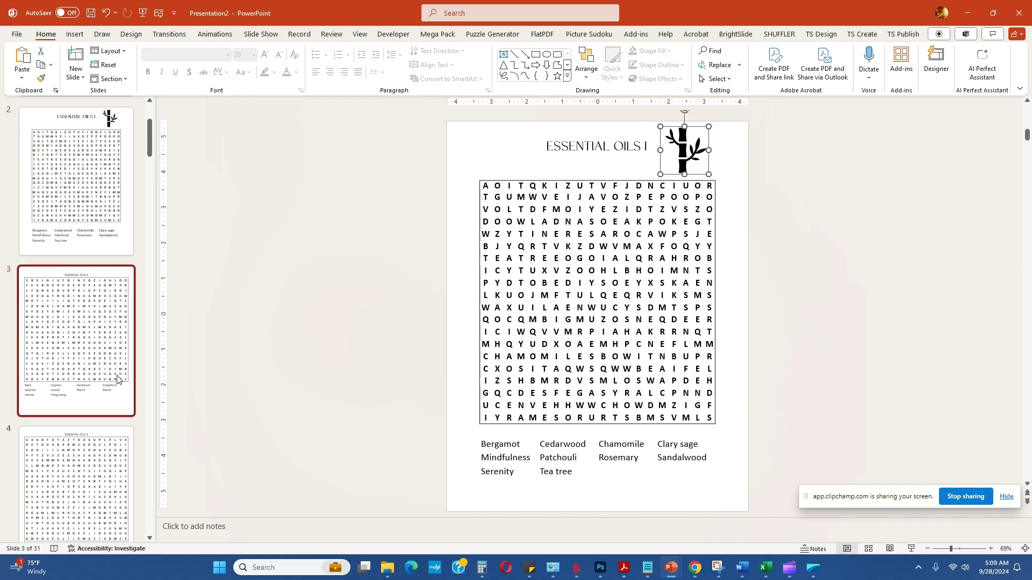
{"action": "left_click", "coordinate": [110, 229]}
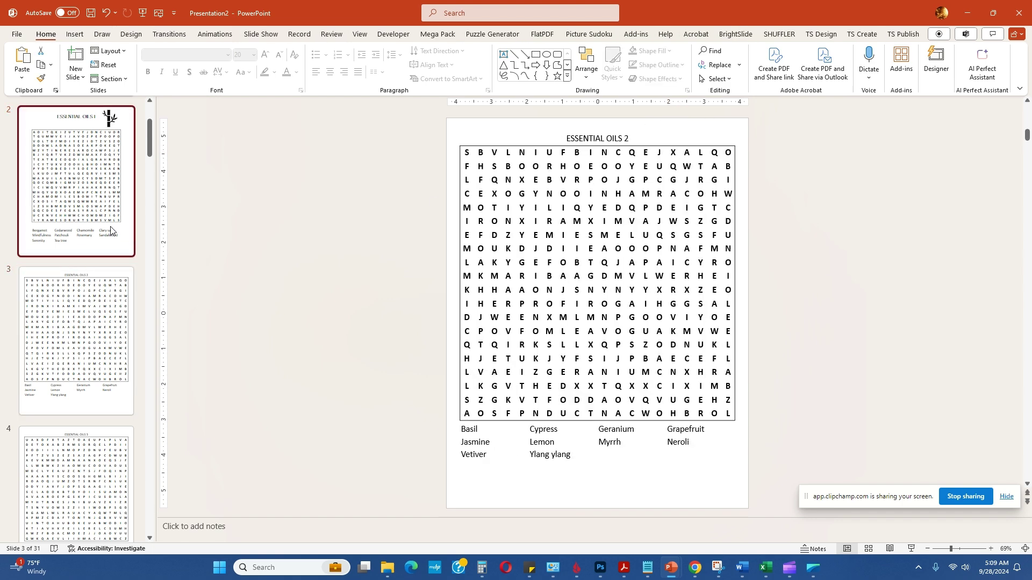